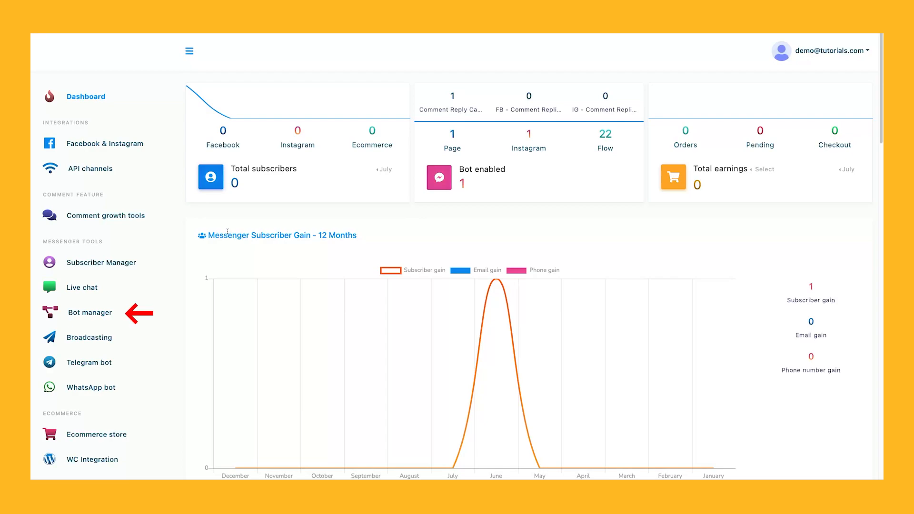
Step: Open the Bot manager for the Demo Tutorials Facebook page and create a new bot flow
left_click(88, 313)
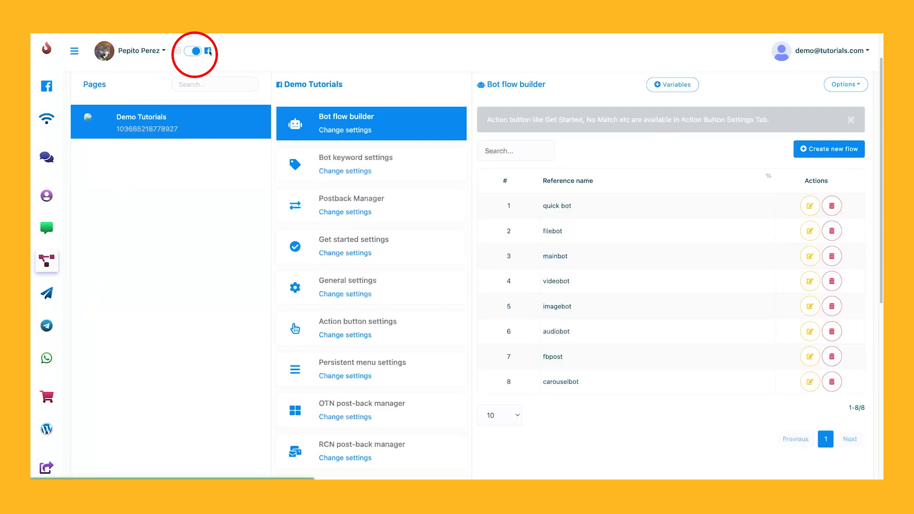
left_click(190, 55)
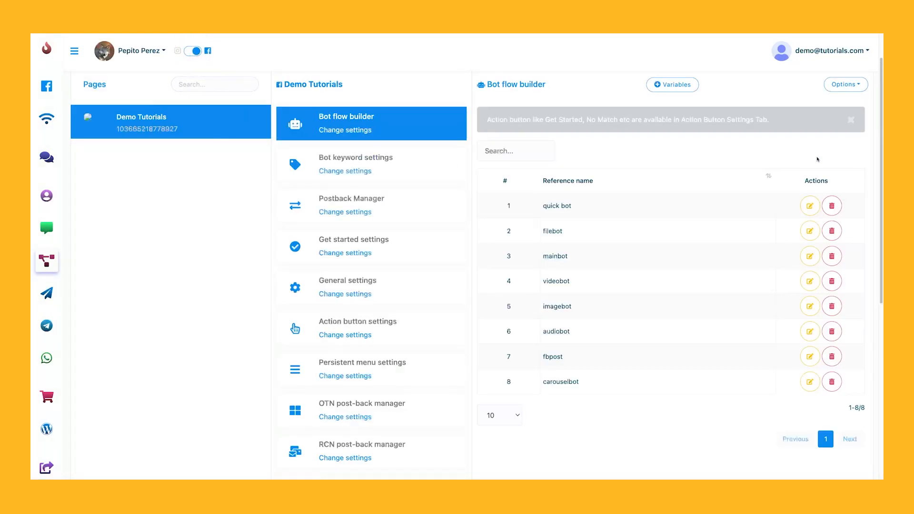
left_click(829, 152)
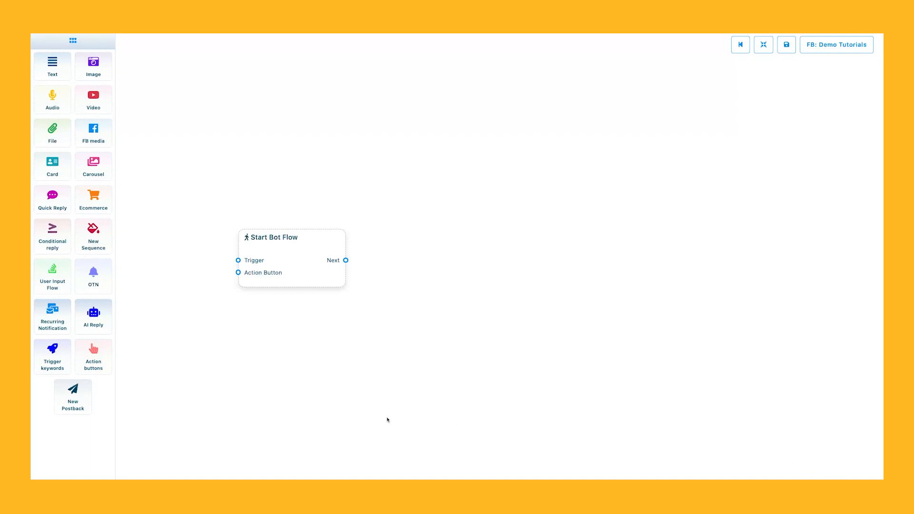
Step: Configure the Start Bot Flow block with the title "bot" and the label "bot"
double_click(267, 251)
left_click(786, 83)
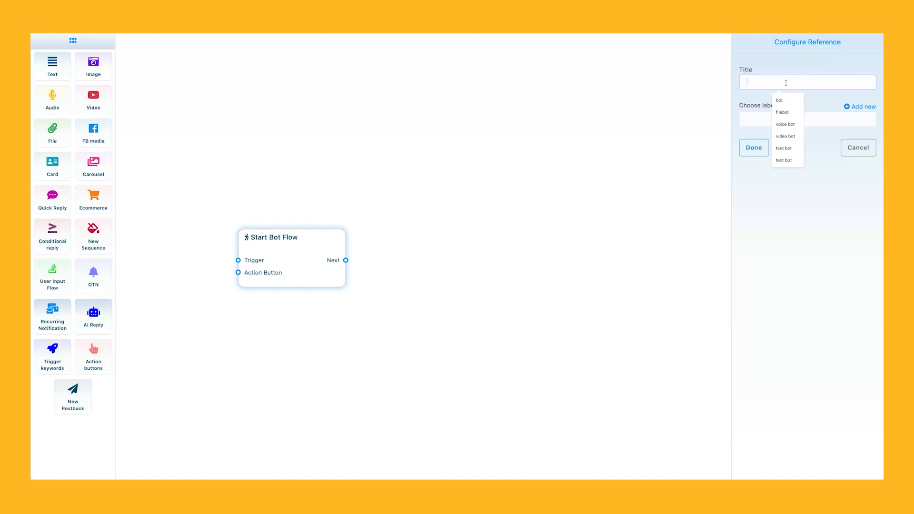
left_click(781, 101)
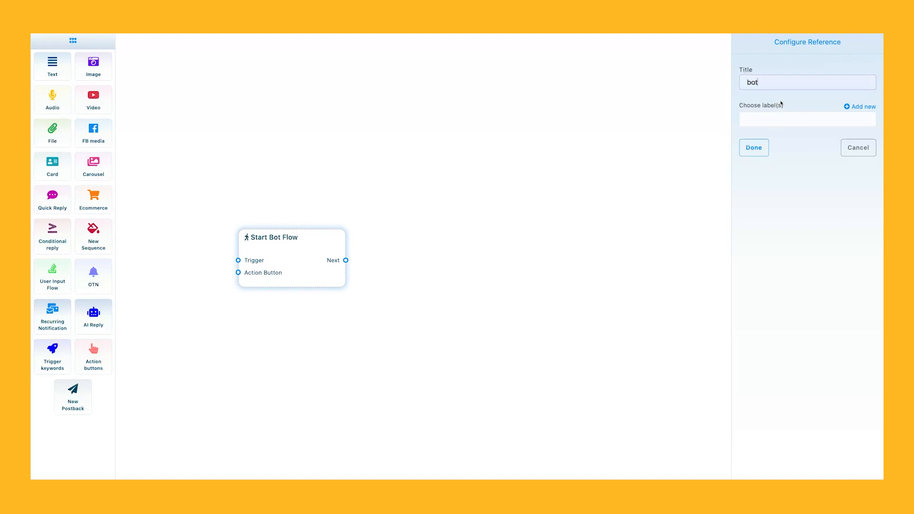
left_click(764, 119)
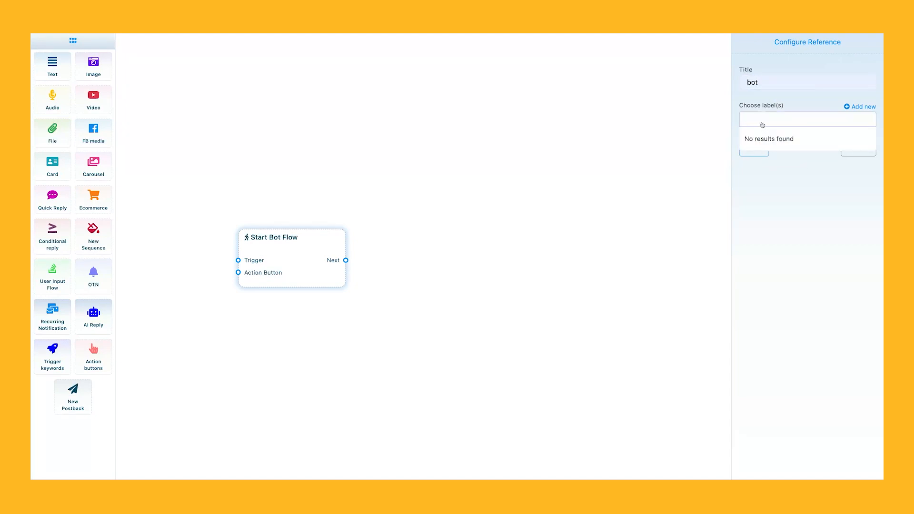
type("bot")
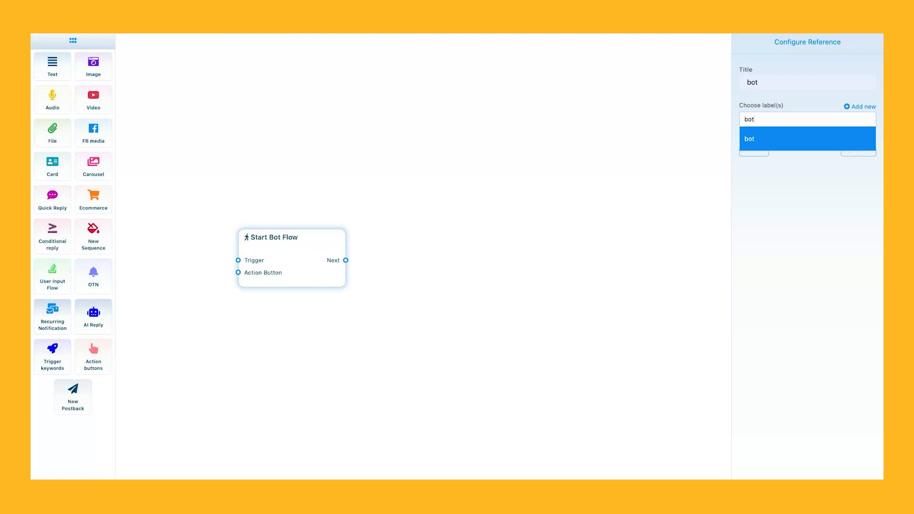
left_click(761, 142)
left_click(760, 143)
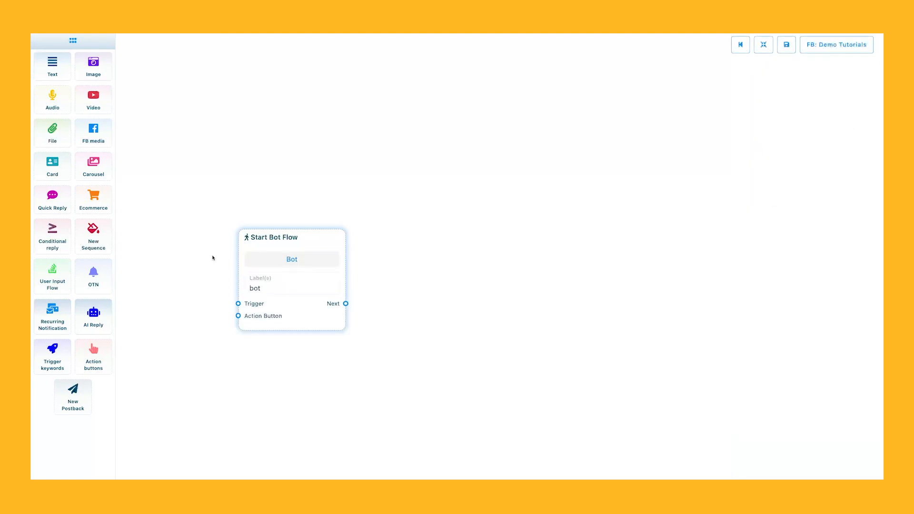
Step: Add a keyword trigger for "there,hello" with exact keyword match and connect it to the Start Bot Flow block's Trigger input
left_click_drag(43, 361, 159, 298)
left_click_drag(190, 333, 168, 292)
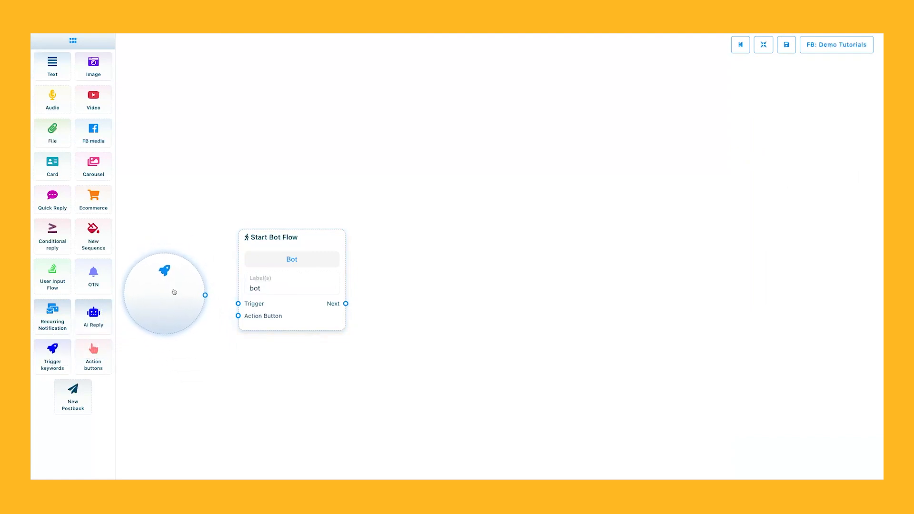
double_click(172, 292)
left_click(779, 88)
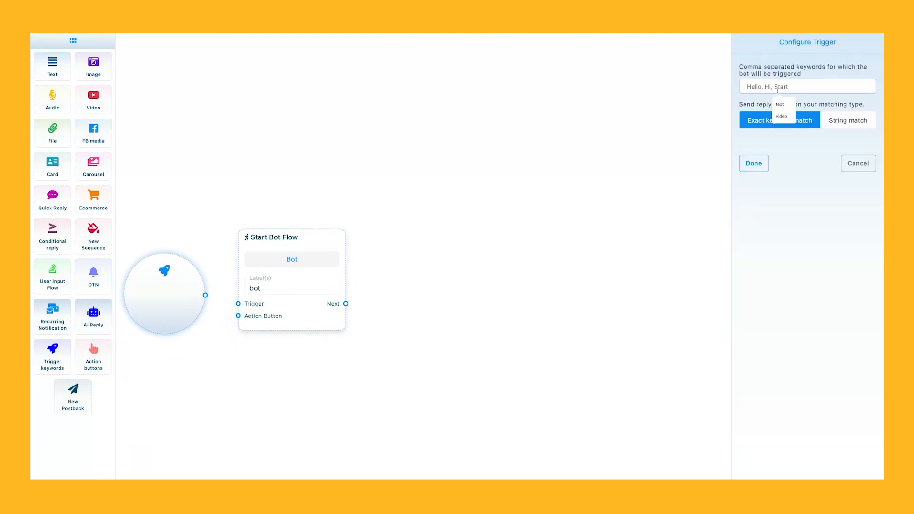
type("there")
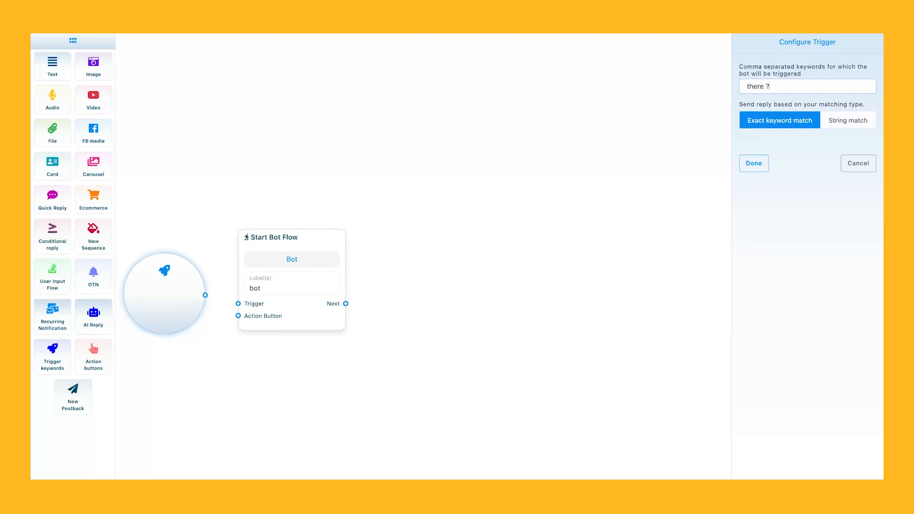
type(",hello")
left_click(780, 101)
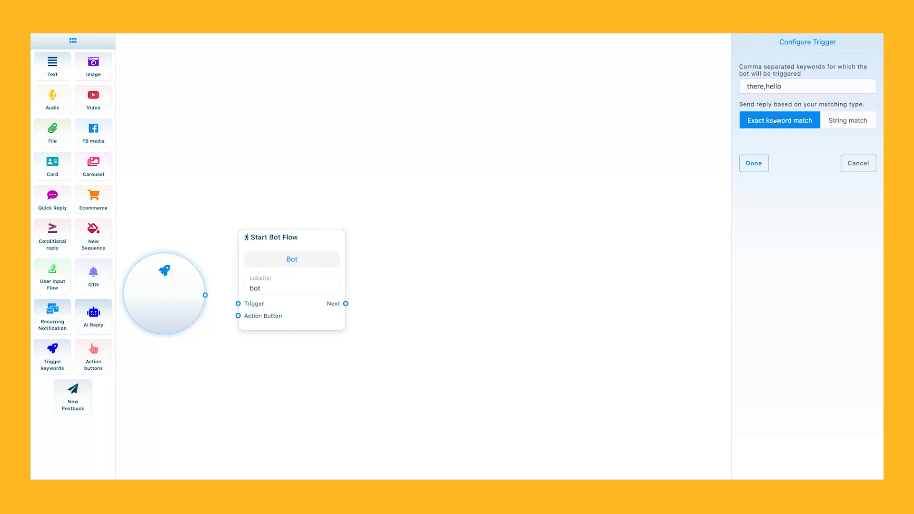
left_click(755, 164)
left_click_drag(212, 298, 239, 304)
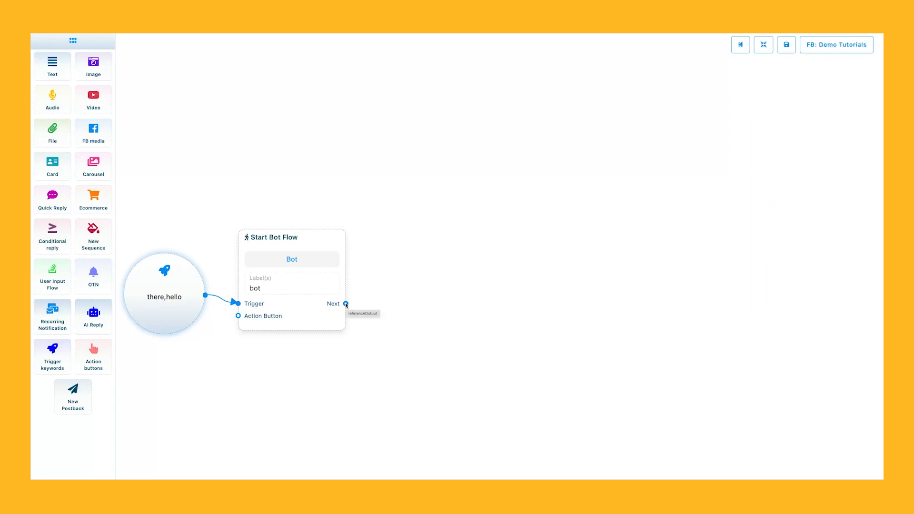
Step: Add a Text block after Start Bot Flow that replies "hi" followed by the first name and last name variables
left_click_drag(346, 305, 457, 281)
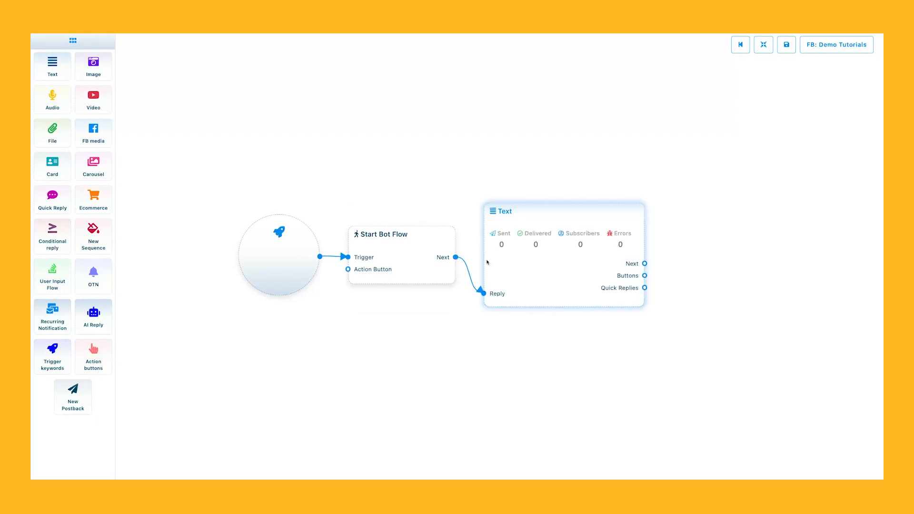
double_click(611, 244)
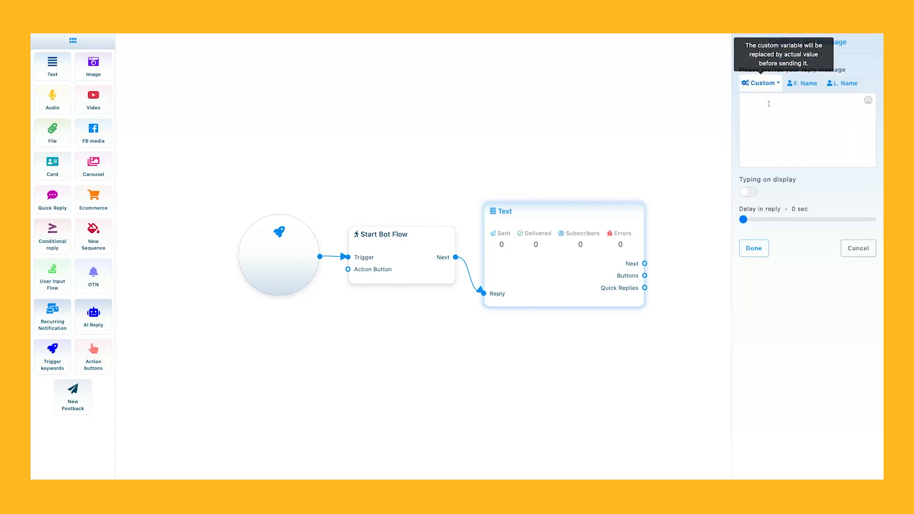
type("hi")
left_click(804, 84)
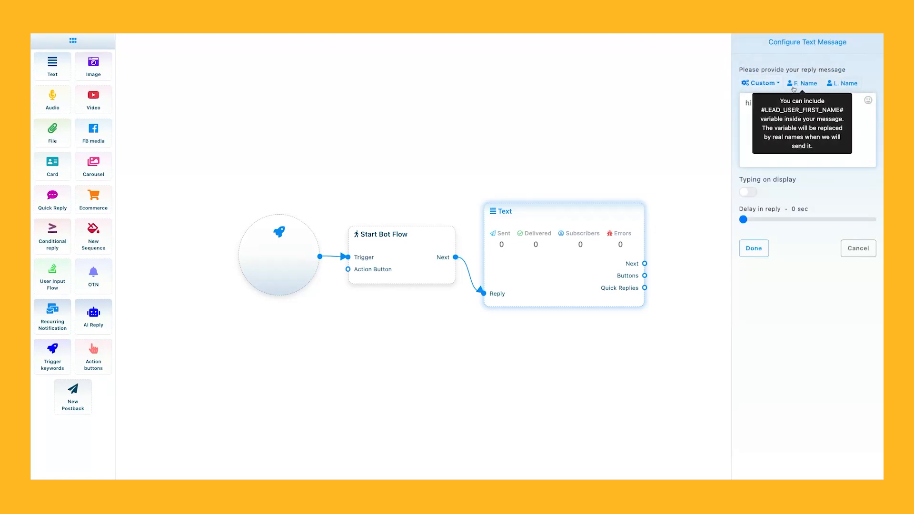
left_click(843, 84)
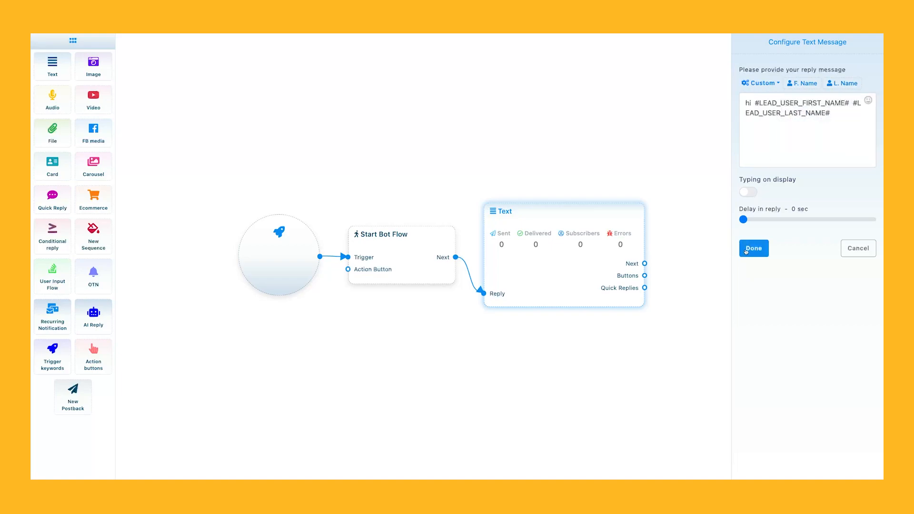
left_click(746, 250)
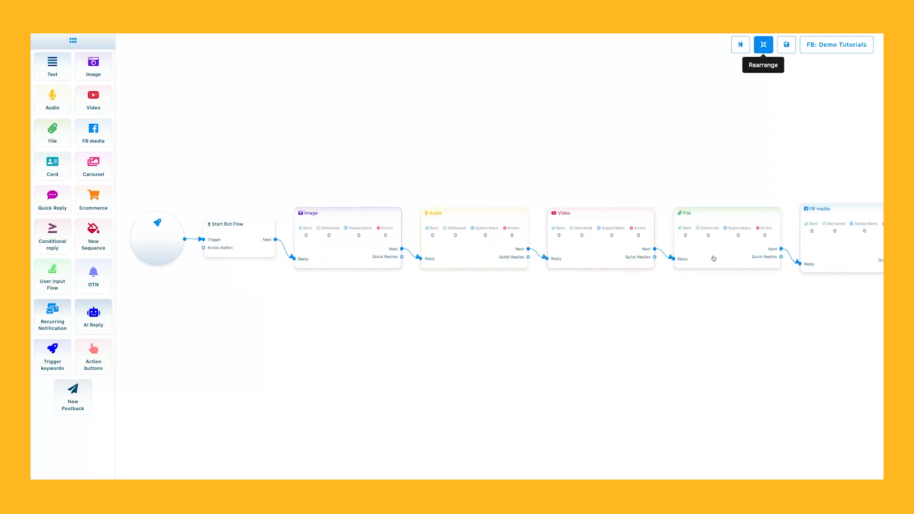
left_click_drag(713, 286, 496, 302)
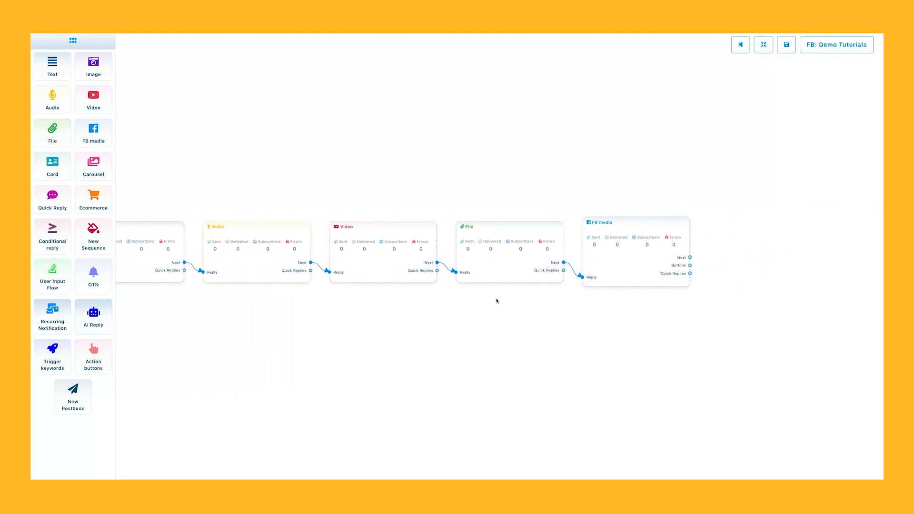
left_click_drag(690, 257, 727, 217)
left_click(738, 248)
left_click(690, 268)
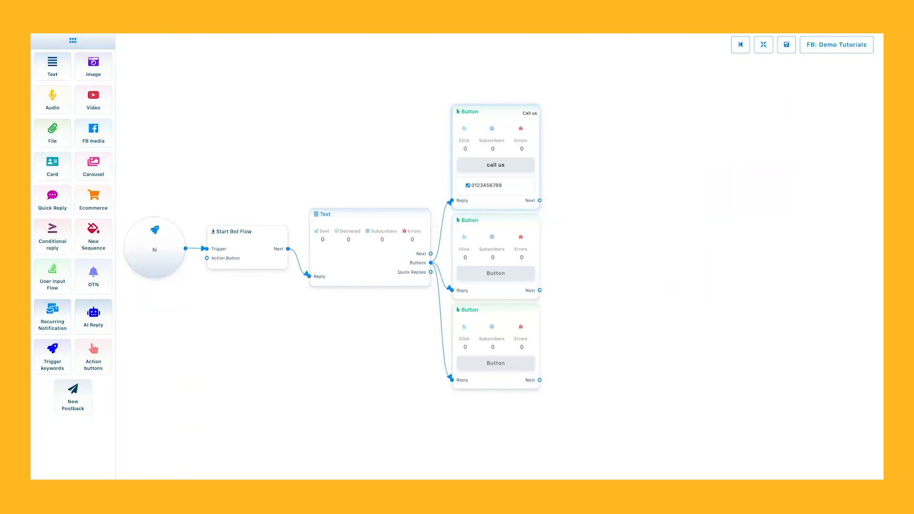
Step: Slightly reposition the three Button blocks attached to the Text block
left_click_drag(476, 135, 478, 132)
left_click_drag(486, 218, 487, 219)
left_click_drag(486, 306, 488, 306)
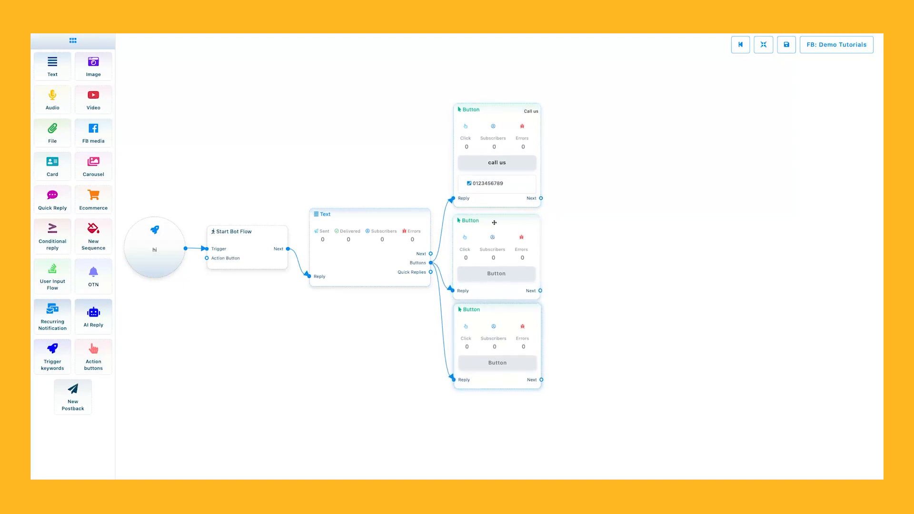
Step: Configure the "call us" button with the Call us button type and apply its settings
double_click(494, 120)
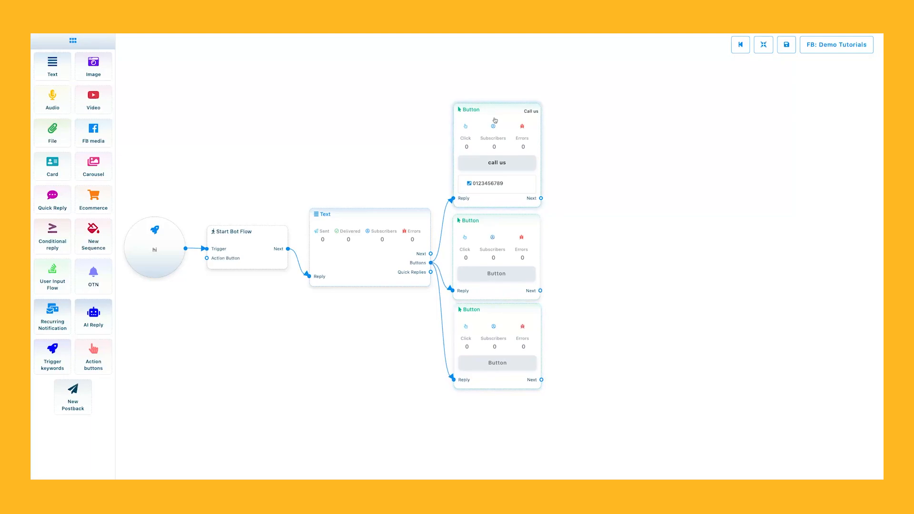
left_click_drag(773, 84, 743, 82)
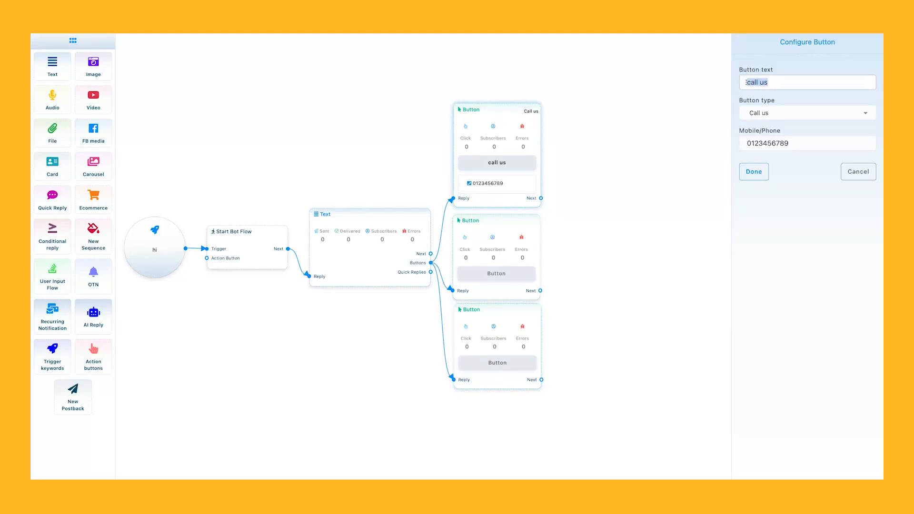
left_click(787, 114)
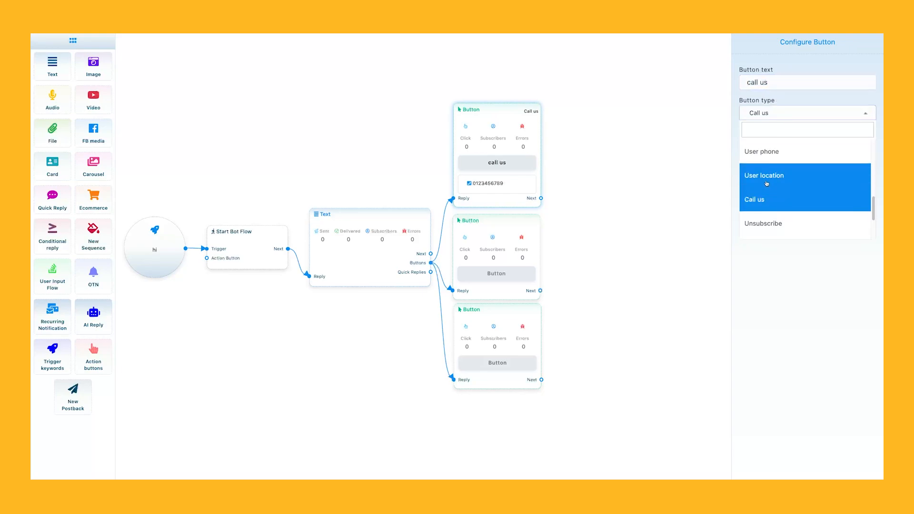
left_click(769, 202)
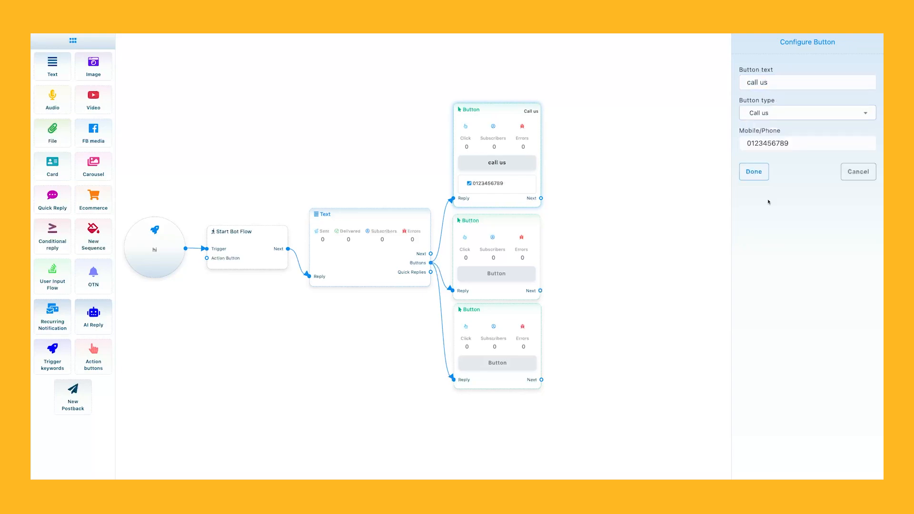
left_click(754, 172)
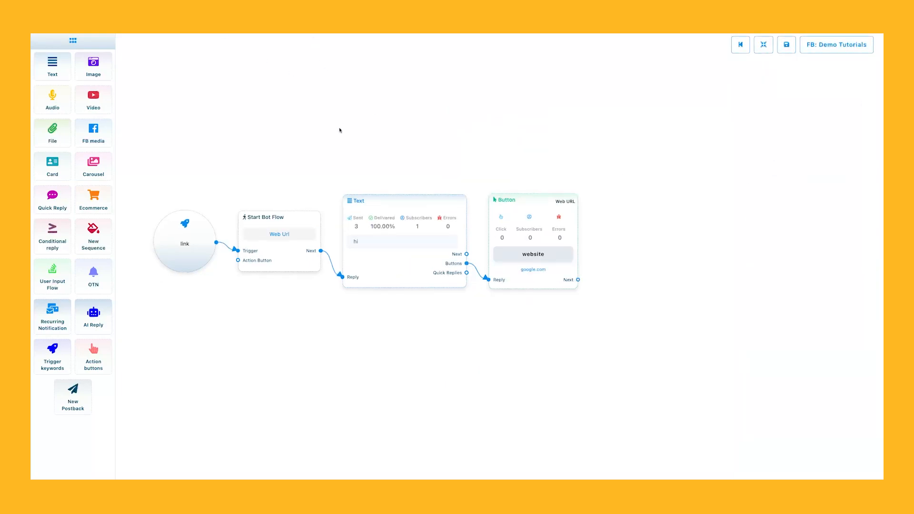
Step: Review the "website" button's text, Web URL type and link, and close its configuration
left_click(526, 205)
left_click(758, 121)
left_click(766, 120)
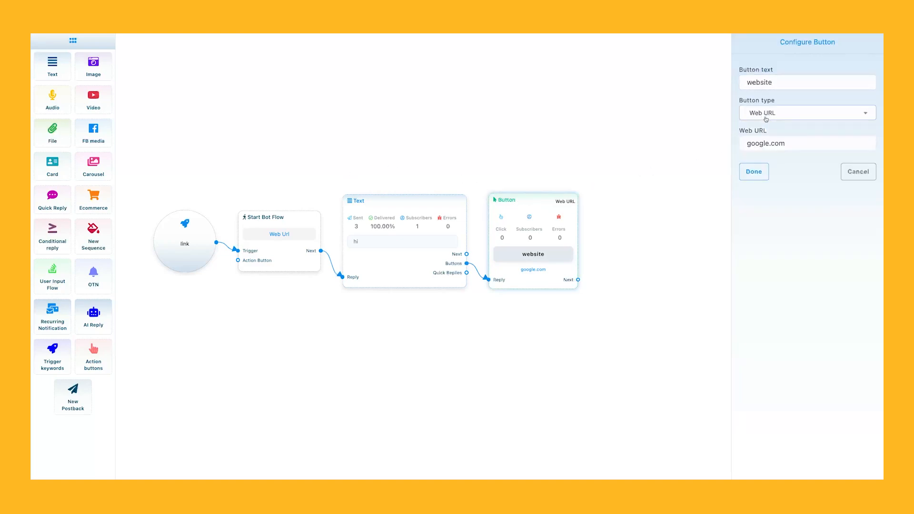
left_click(754, 172)
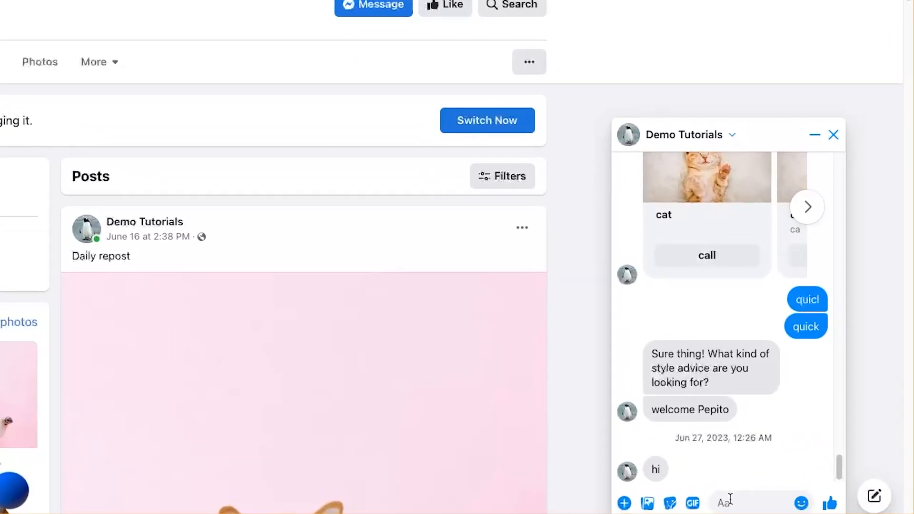
Step: Switch to Facebook and send the message "link" in the Demo Tutorials chat to test the flow
type("link")
key("Return")
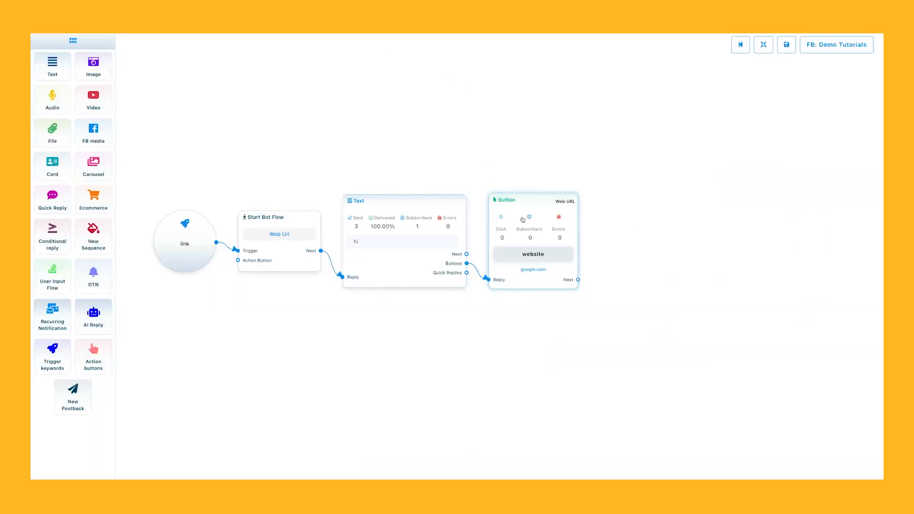
Step: Examine the available button types in the "website" button's configuration
left_click(568, 199)
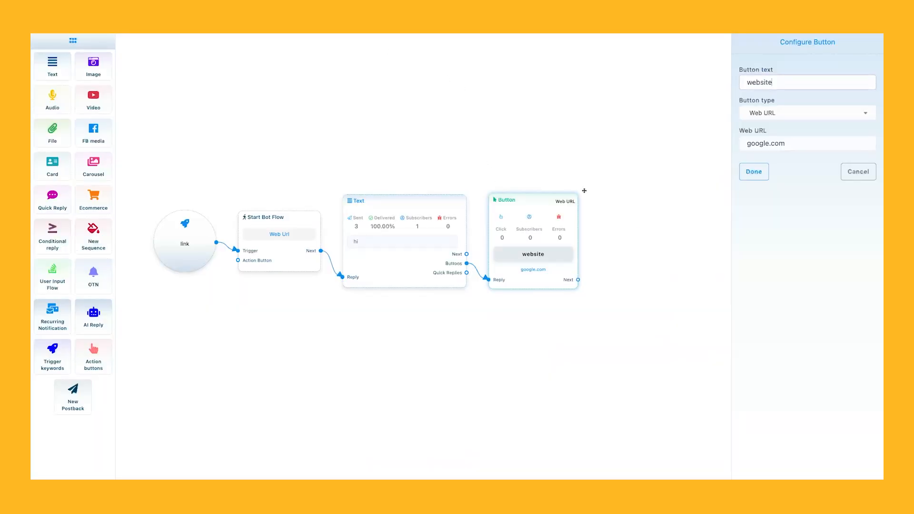
left_click(800, 114)
scroll(796, 200, "down", 5)
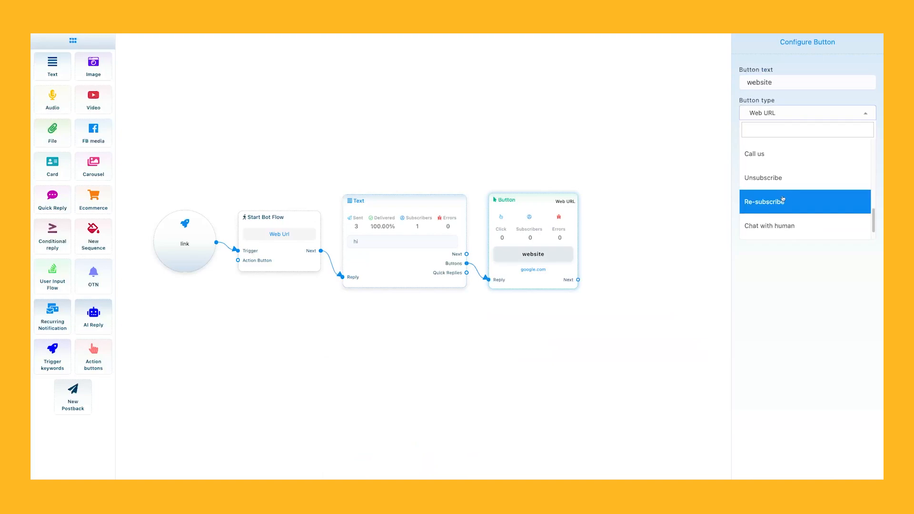
scroll(777, 215, "up", 4)
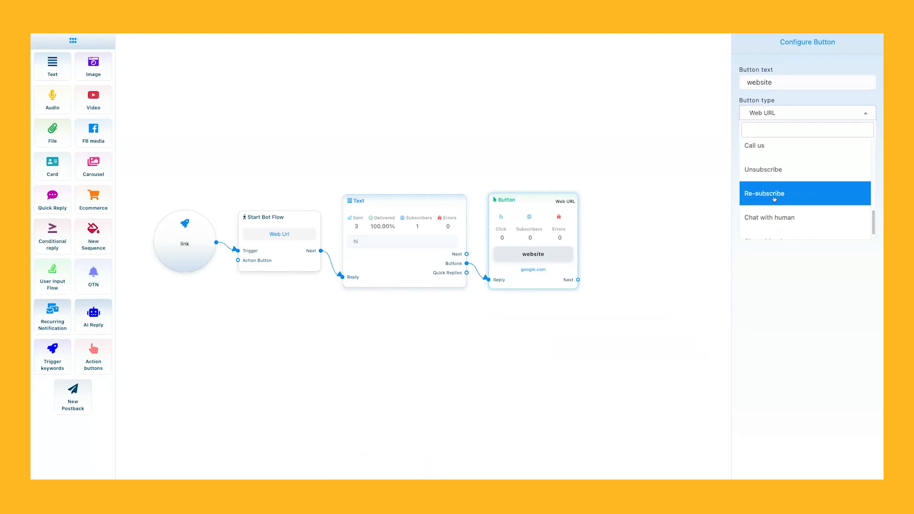
scroll(774, 174, "up", 1)
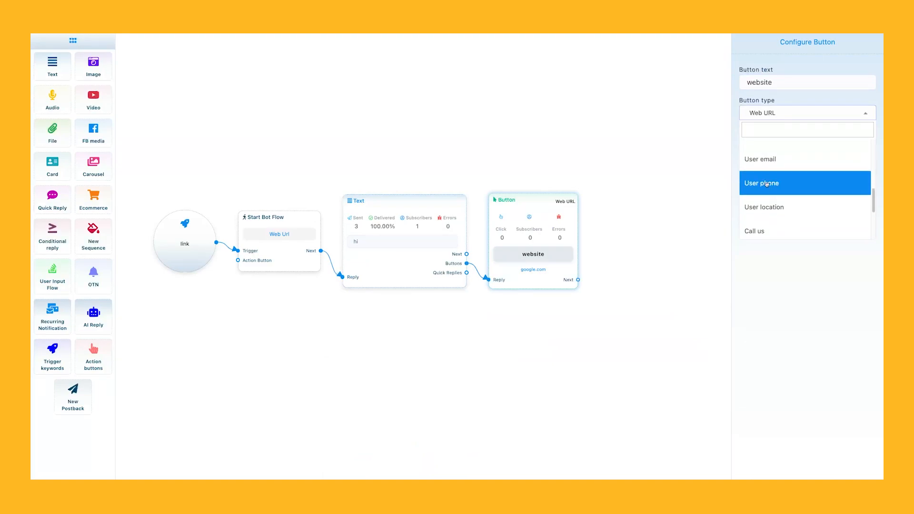
scroll(772, 206, "up", 2)
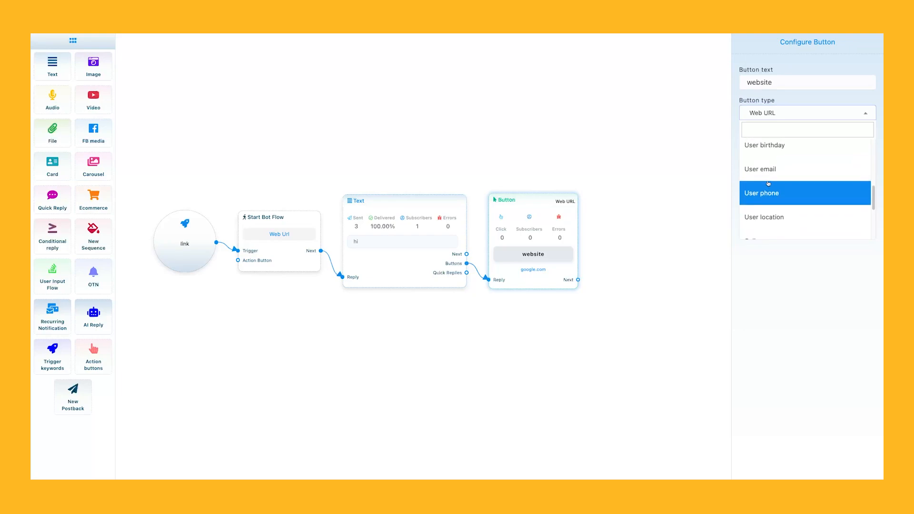
Step: Check the Text block's reply message and examine the button types offered for the "website" button
left_click(416, 215)
left_click(416, 215)
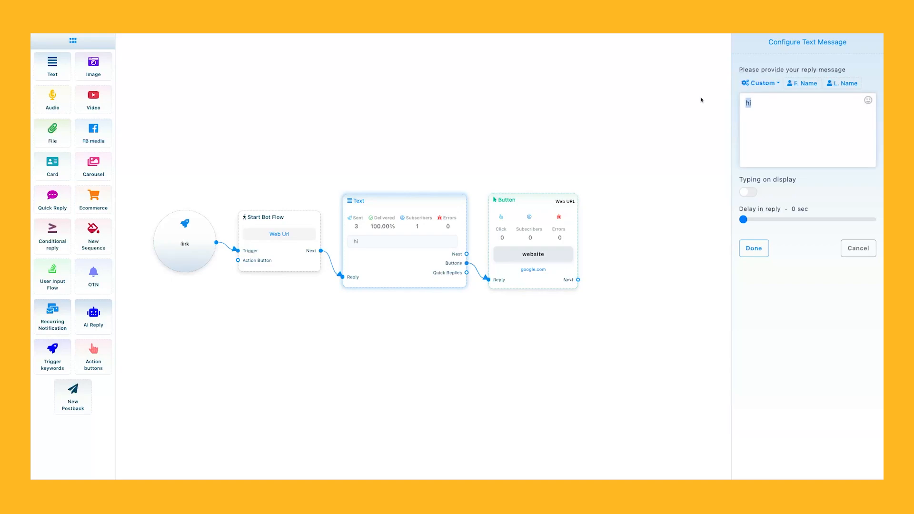
left_click(744, 248)
left_click(529, 209)
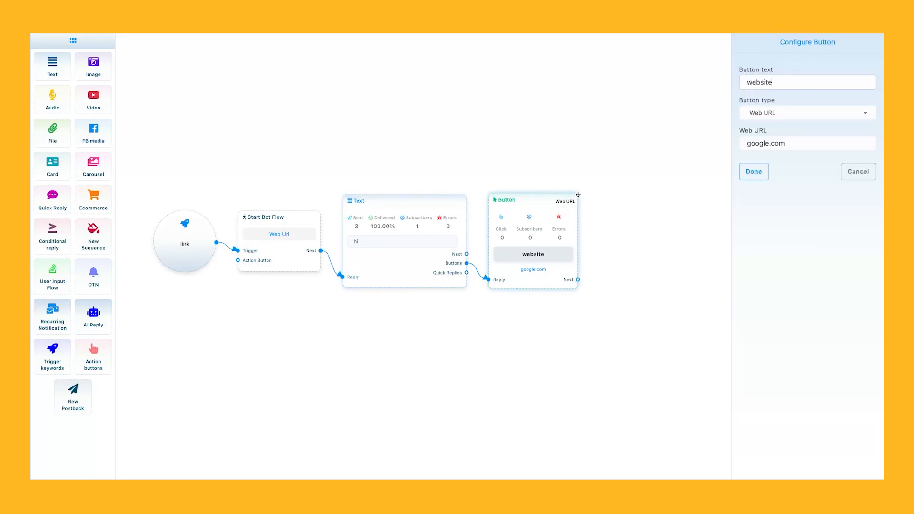
left_click(818, 111)
scroll(779, 198, "down", 3)
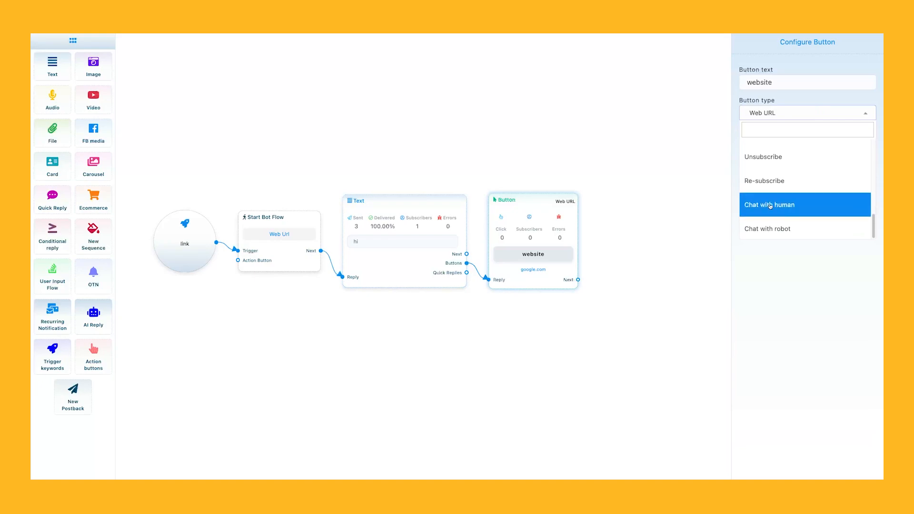
scroll(771, 205, "up", 3)
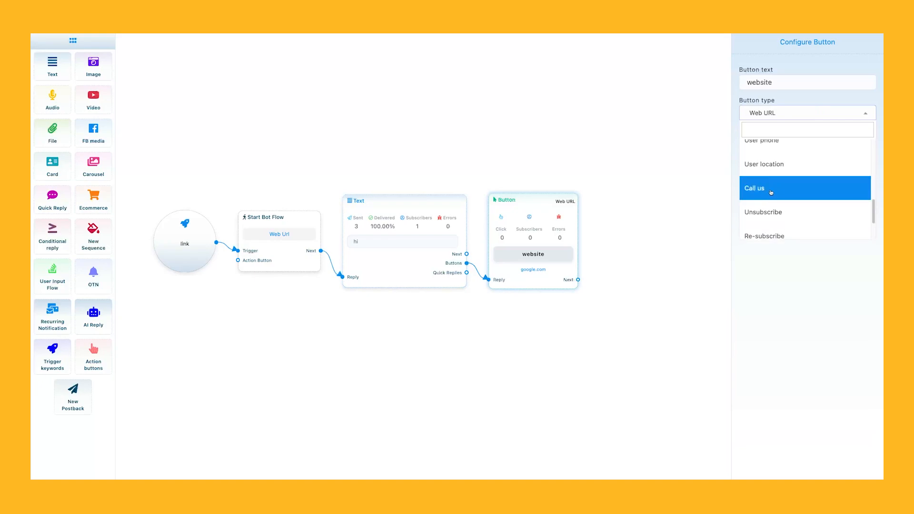
scroll(771, 192, "down", 3)
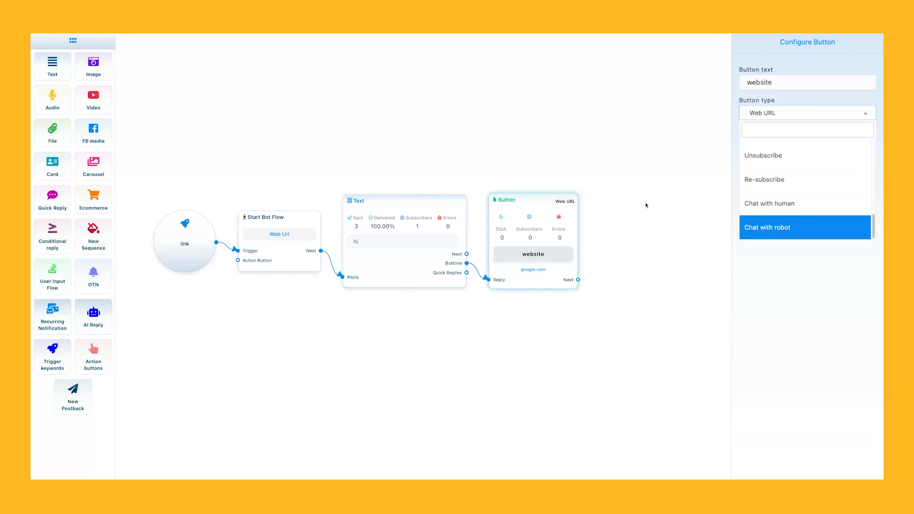
Step: Recheck the Text block's configuration and examine the user data and chat options among the "website" button's types
left_click(395, 217)
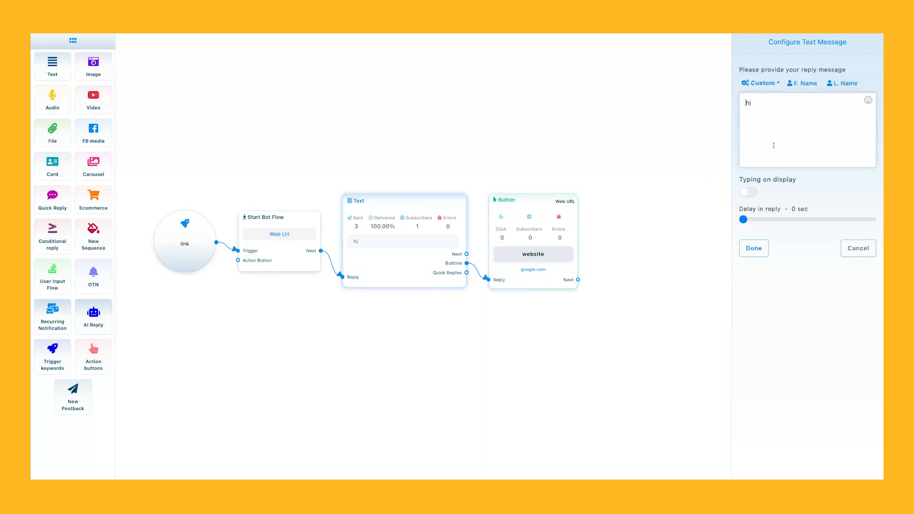
left_click(757, 247)
double_click(552, 202)
left_click(786, 115)
scroll(779, 198, "down", 3)
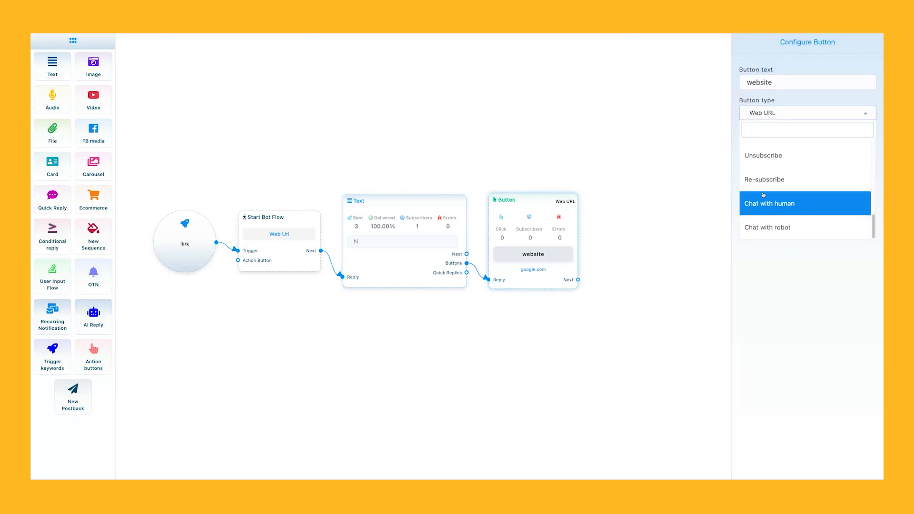
scroll(774, 190, "up", 1)
scroll(766, 172, "up", 3)
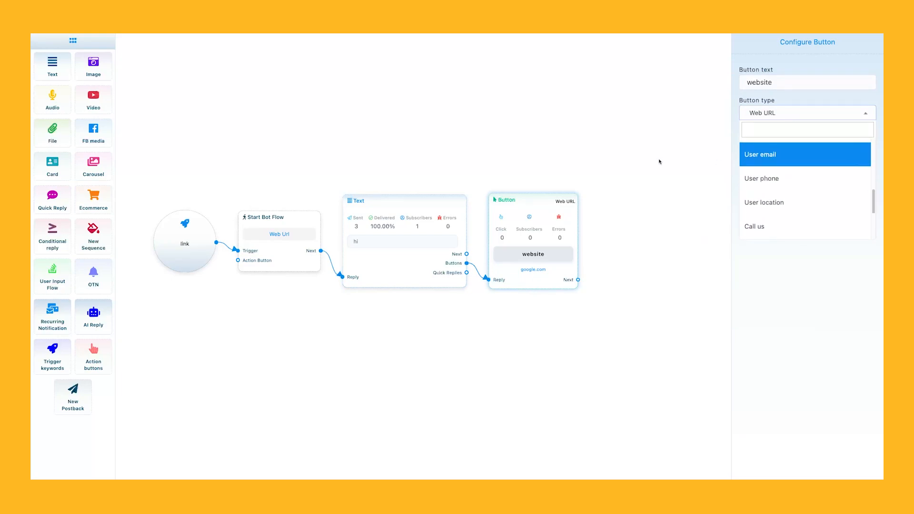
Step: Choose New postback as the "website" button's type
left_click(696, 166)
left_click(768, 116)
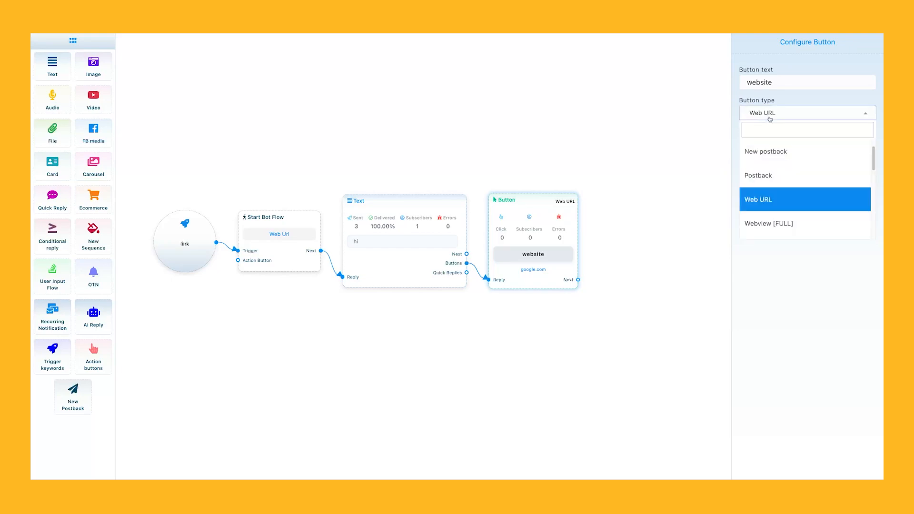
left_click(772, 152)
left_click(766, 150)
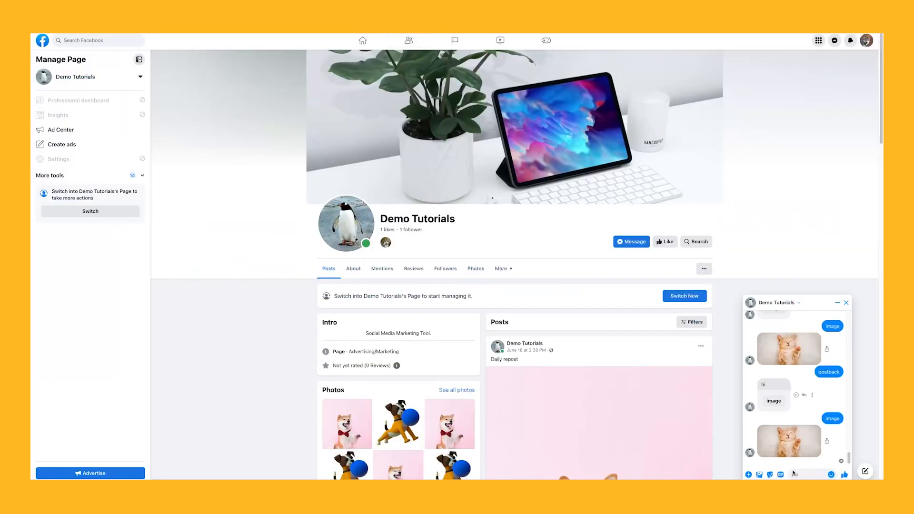
Step: Switch to Facebook, send "postback" in the Demo Tutorials chat and choose the "image" button in the bot's reply
left_click(795, 473)
type("postback")
key("Return")
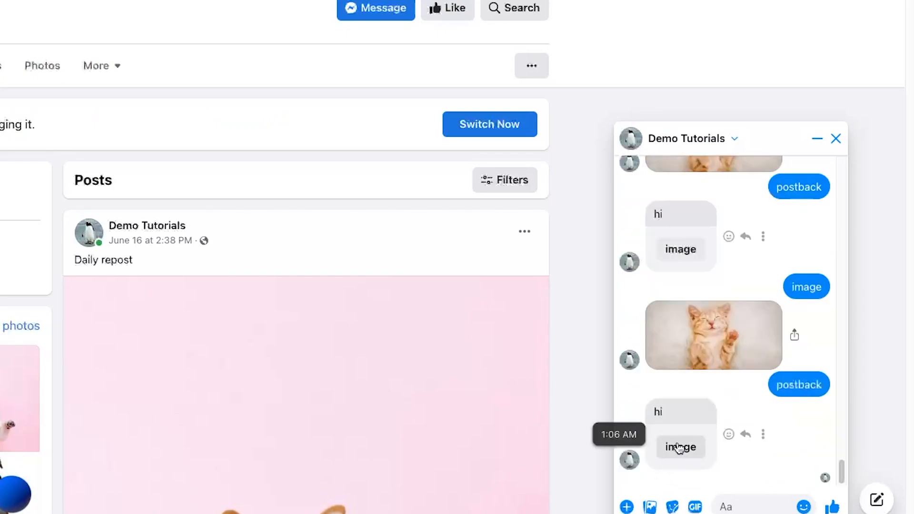
left_click(680, 448)
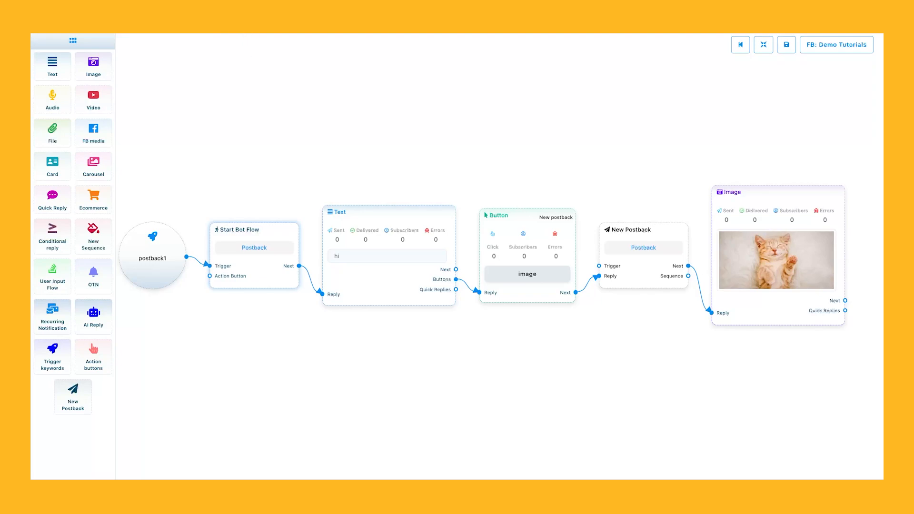
Step: In a new flow, add a trigger keyword block connected to Start Bot Flow's trigger and set its keyword to "postback2"
left_click(800, 194)
left_click_drag(53, 357, 154, 324)
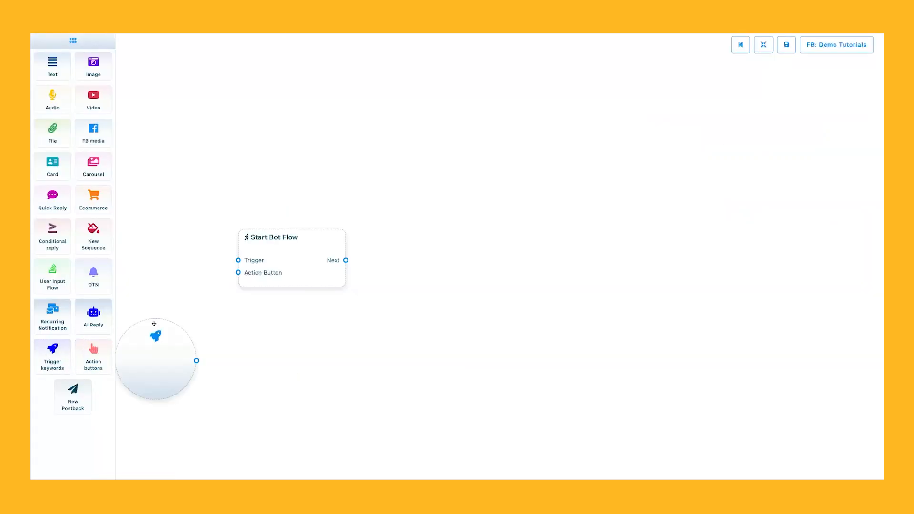
left_click_drag(197, 361, 237, 262)
left_click_drag(302, 270, 361, 326)
left_click_drag(175, 355, 209, 302)
left_click(209, 302)
type("postback2")
key("Return")
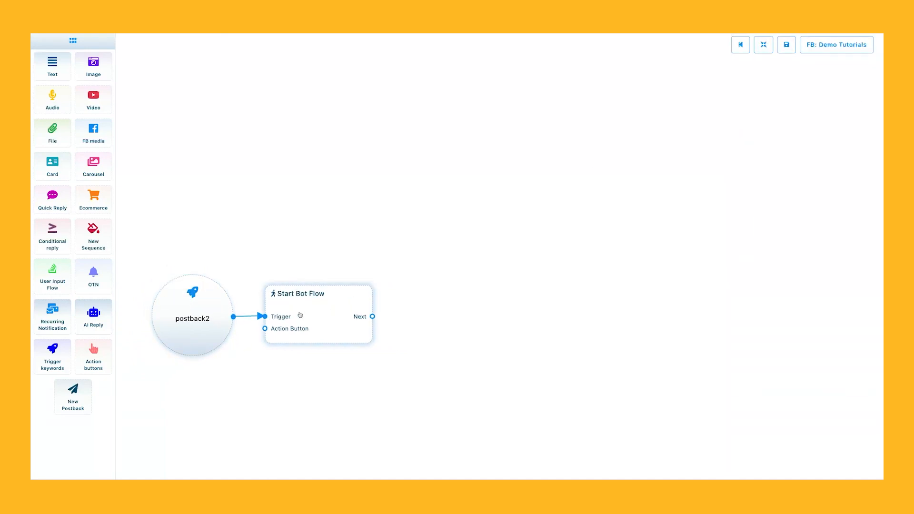
Step: Title the Start Bot Flow block "Hi" and attach a Text block to its Next output
type("hi")
left_click(754, 148)
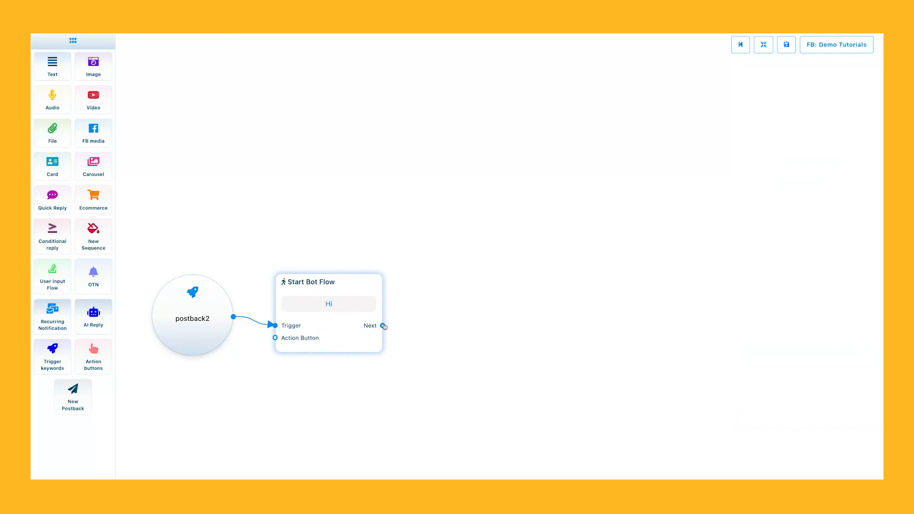
left_click_drag(385, 326, 431, 307)
left_click(456, 326)
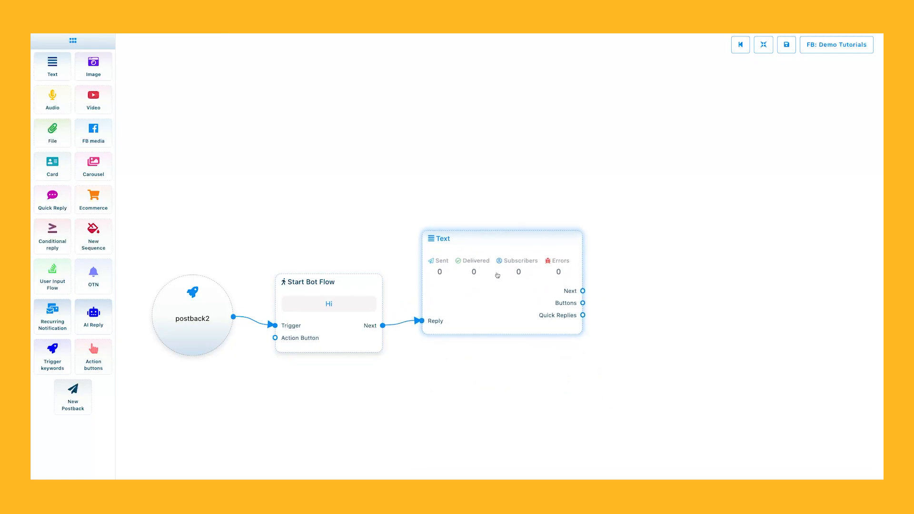
Step: Attach a button to the Text block with the text "image" and the type New postback
left_click_drag(584, 304, 615, 293)
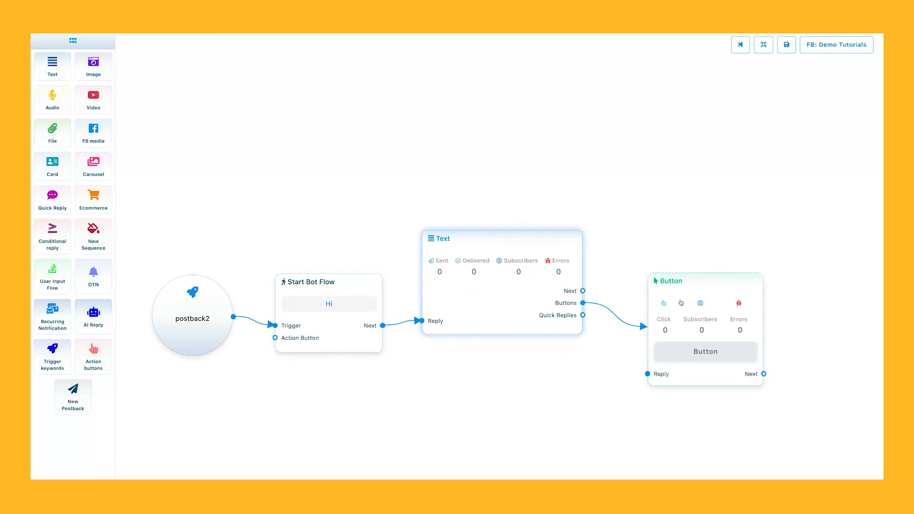
double_click(691, 349)
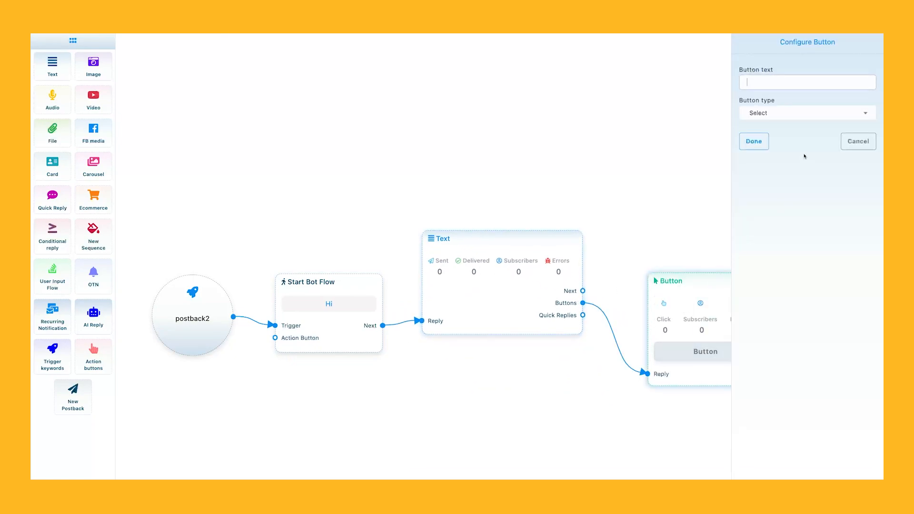
type("image")
left_click(789, 115)
left_click(775, 173)
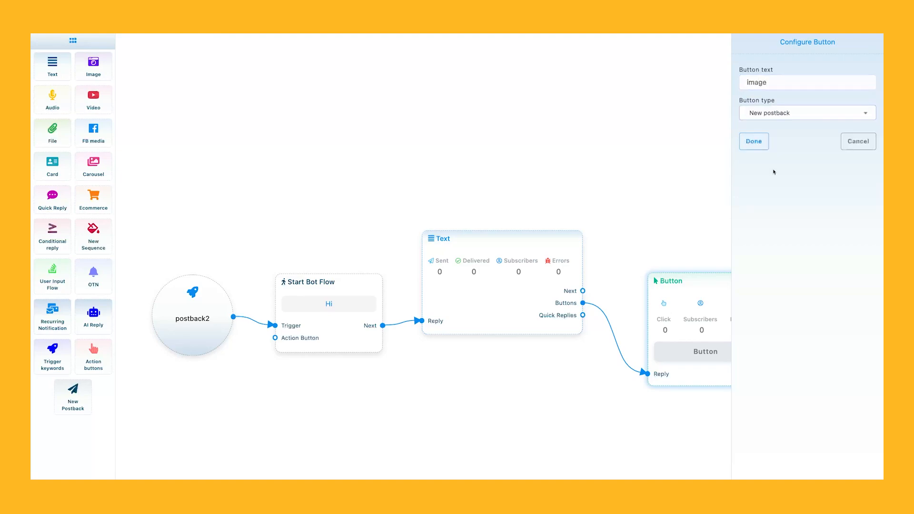
left_click(755, 142)
Step: Attach an Image block to the New Postback block's Next output and an Audio block after the Image block
left_click(763, 45)
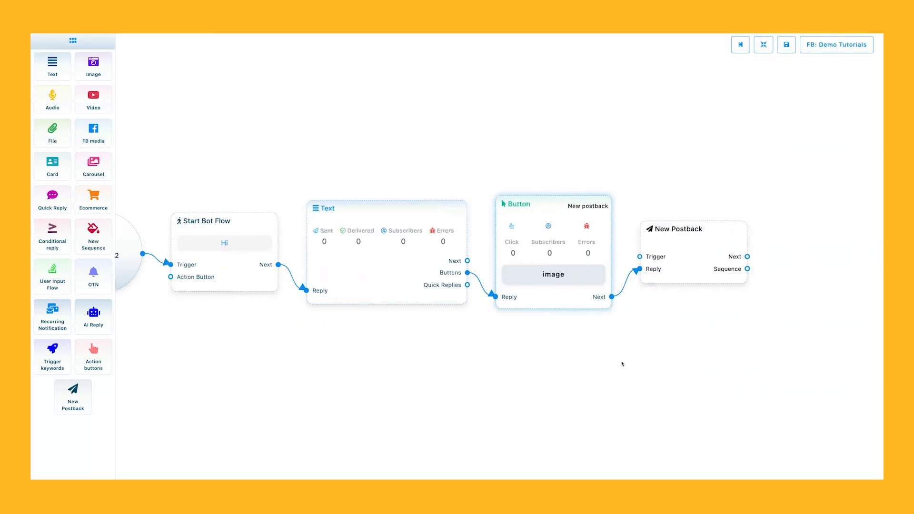
left_click_drag(657, 364, 448, 373)
left_click_drag(582, 266, 634, 258)
left_click(657, 319)
left_click_drag(681, 315, 656, 252)
left_click_drag(679, 357, 465, 368)
left_click_drag(563, 300, 635, 263)
left_click(658, 379)
left_click_drag(661, 293, 639, 270)
left_click_drag(681, 358, 483, 410)
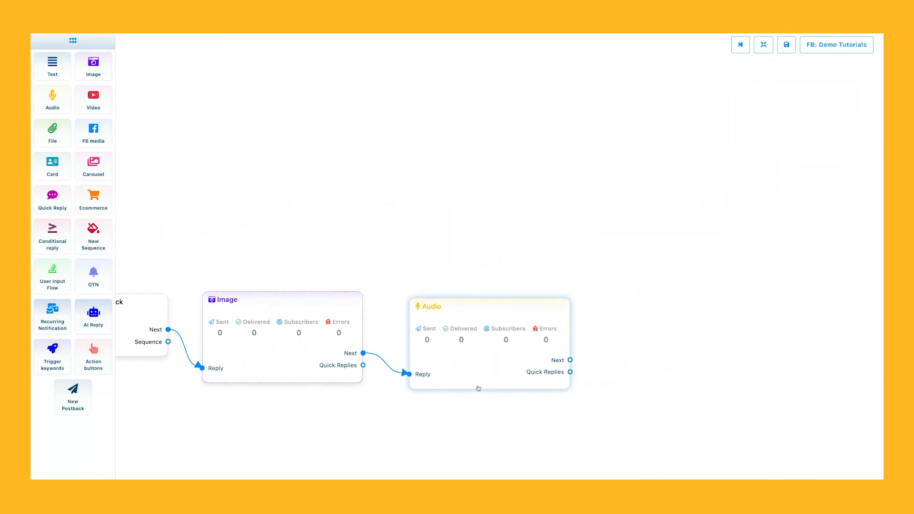
Step: Attach a second Text block to the Audio block's Next output
left_click_drag(486, 374, 494, 303)
left_click_drag(577, 288, 604, 278)
right_click(606, 277)
left_click(704, 275)
left_click(619, 290)
left_click_drag(658, 317, 649, 247)
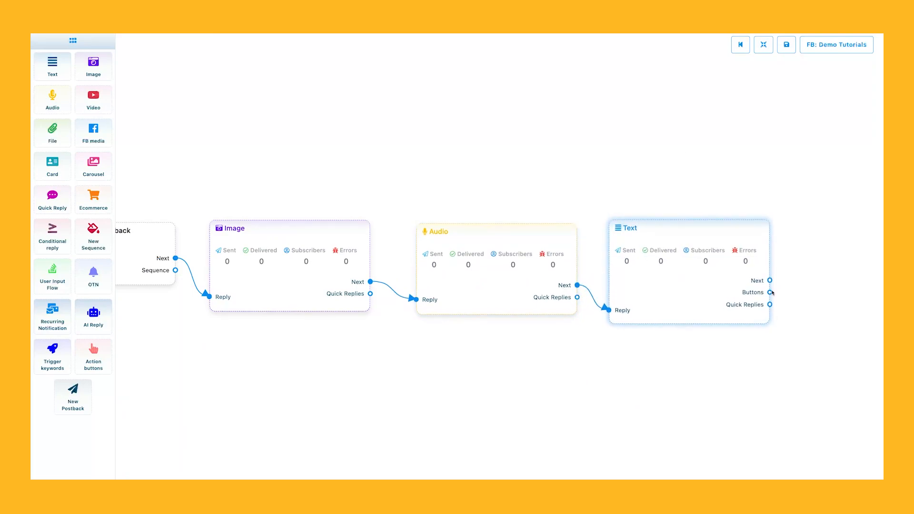
Step: Attach three Button blocks to the Buttons output of the Text block that follows the Audio block
left_click_drag(758, 358, 509, 372)
left_click_drag(523, 306, 589, 205)
left_click_drag(617, 226, 611, 162)
left_click_drag(523, 306, 617, 303)
left_click_drag(635, 329, 597, 302)
scroll(596, 301, "down", 1)
left_click_drag(543, 357, 523, 277)
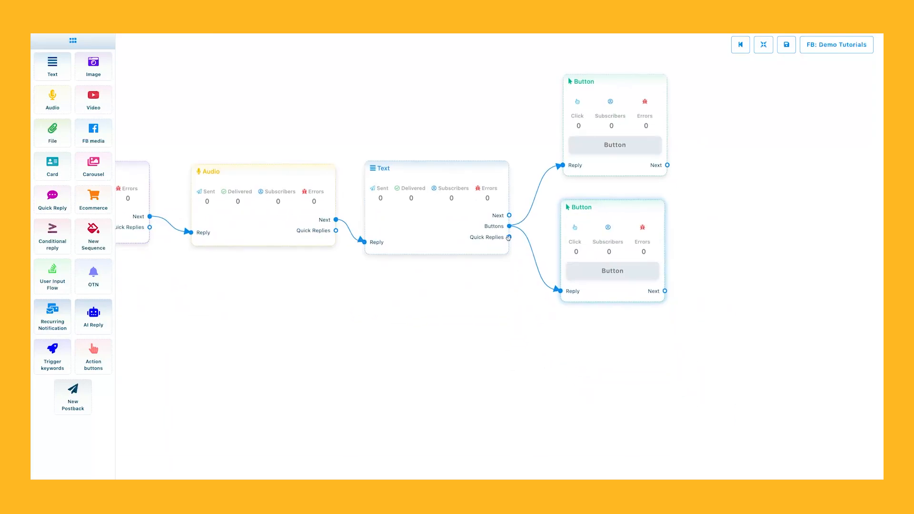
left_click_drag(510, 227, 558, 405)
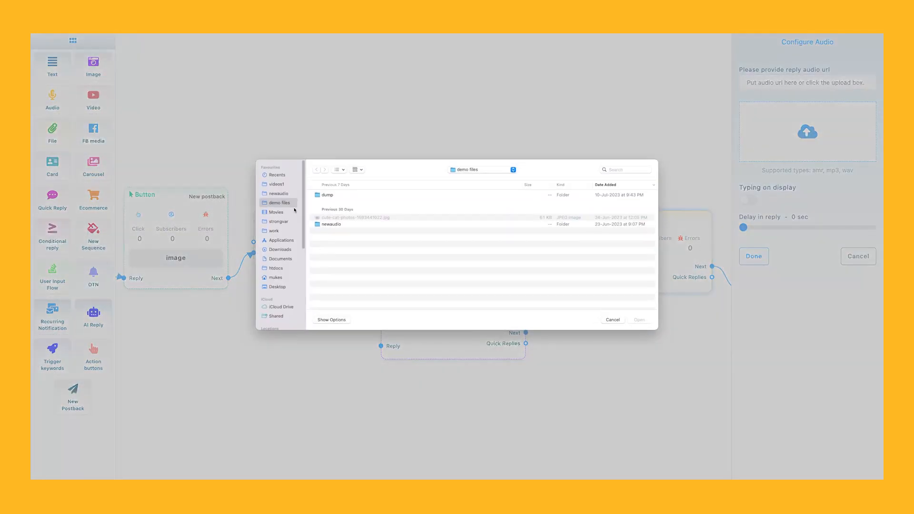
Step: Upload an audio file to the Audio block
left_click(342, 253)
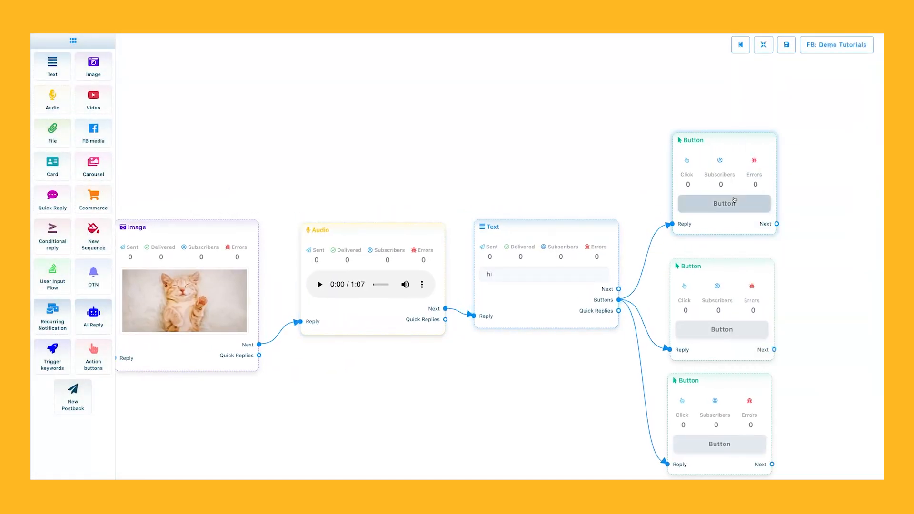
Step: Configure the first of the three buttons with the text "phone" and the type User phone
left_click(735, 200)
type("phone")
left_click(808, 113)
scroll(810, 185, "down", 5)
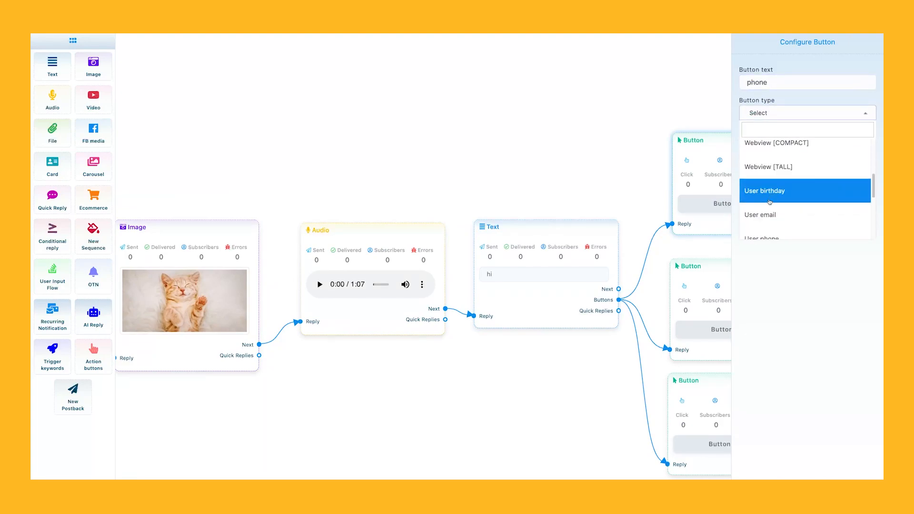
left_click(810, 191)
left_click(766, 138)
Step: Configure the second of the three buttons with the text "chat" and the type Chat with robot
left_click(719, 329)
type("chat")
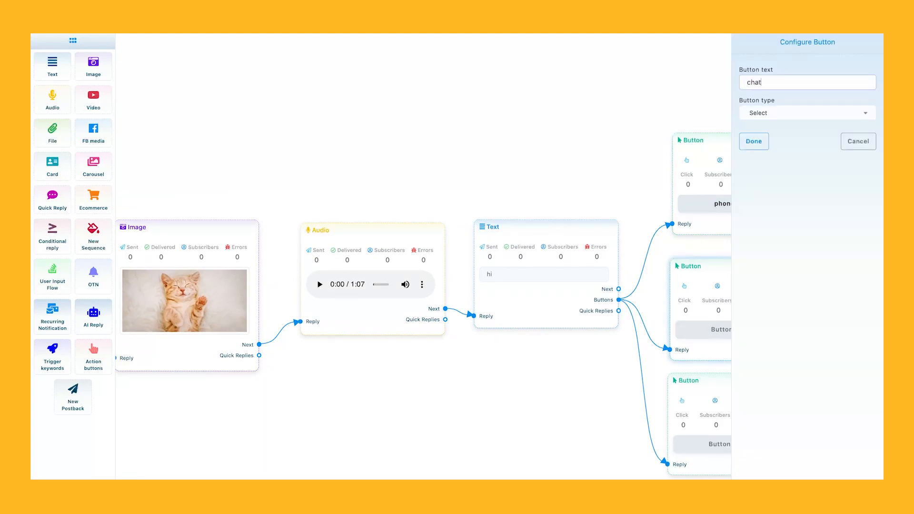
left_click(807, 113)
scroll(786, 190, "down", 3)
left_click(773, 227)
left_click(766, 137)
Step: Configure the third button with the text "url", the type Web URL and the link google.com
scroll(749, 206, "down", 2)
left_click_drag(749, 206, 772, 137)
left_click(700, 336)
left_click(800, 112)
scroll(767, 191, "down", 1)
left_click(766, 177)
type("google.com")
left_click(807, 82)
type("url")
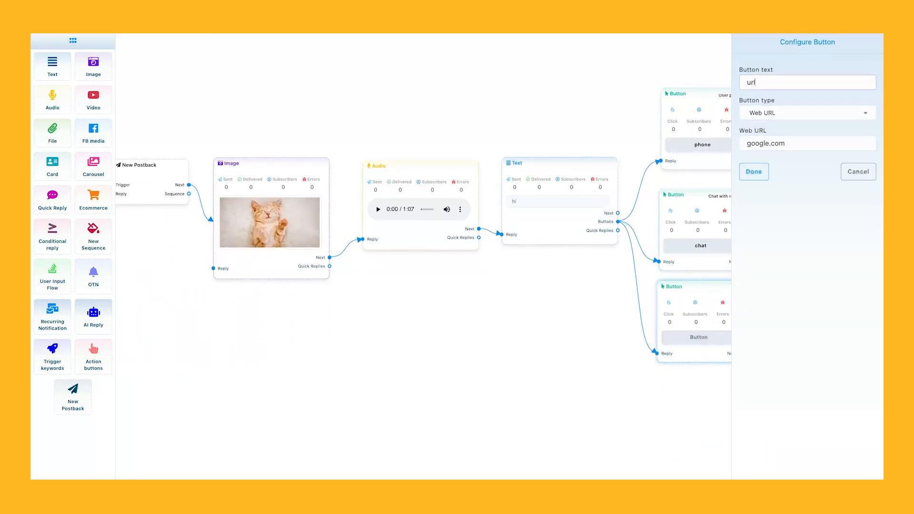
left_click(754, 172)
Step: Title the New Postback block "postbck" and apply its configuration
left_click_drag(480, 305, 637, 385)
double_click(338, 267)
left_click(752, 92)
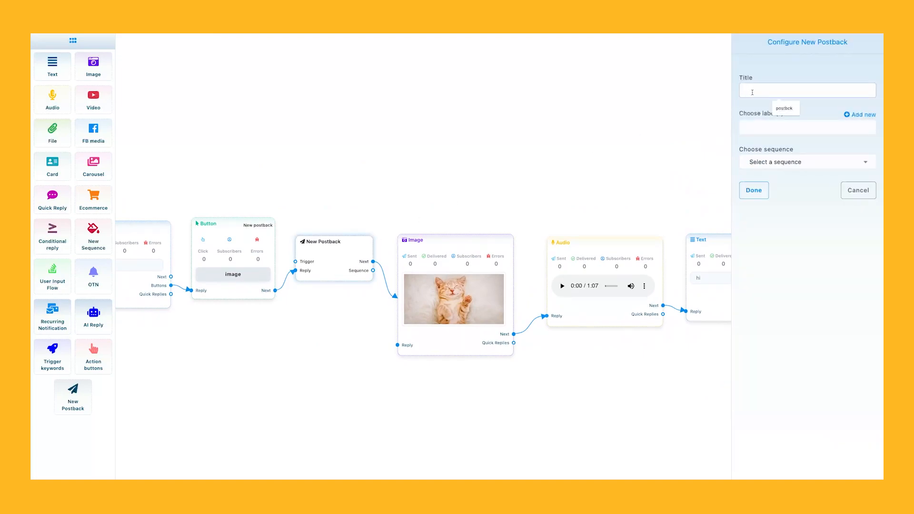
left_click(785, 108)
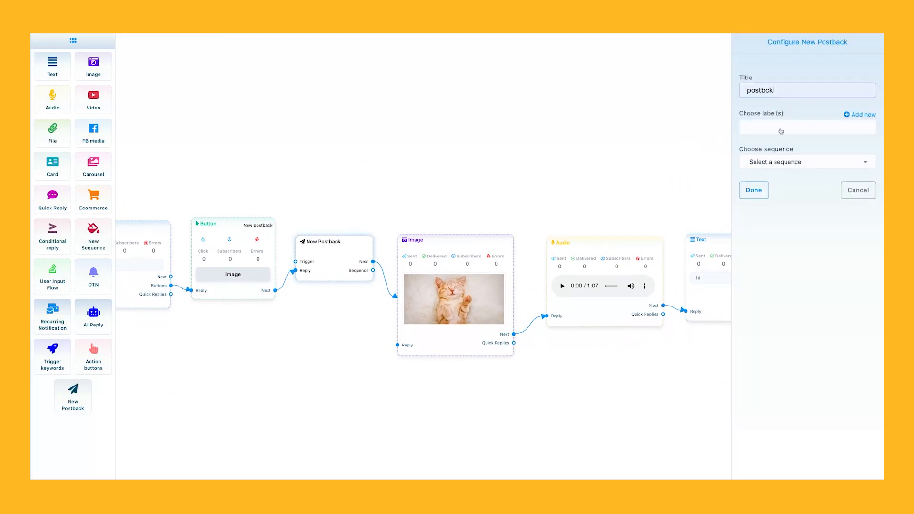
left_click(754, 190)
Step: Review the settings of the "image" button and the first Text block, and check the rest of the flow
left_click_drag(679, 196, 497, 212)
double_click(384, 254)
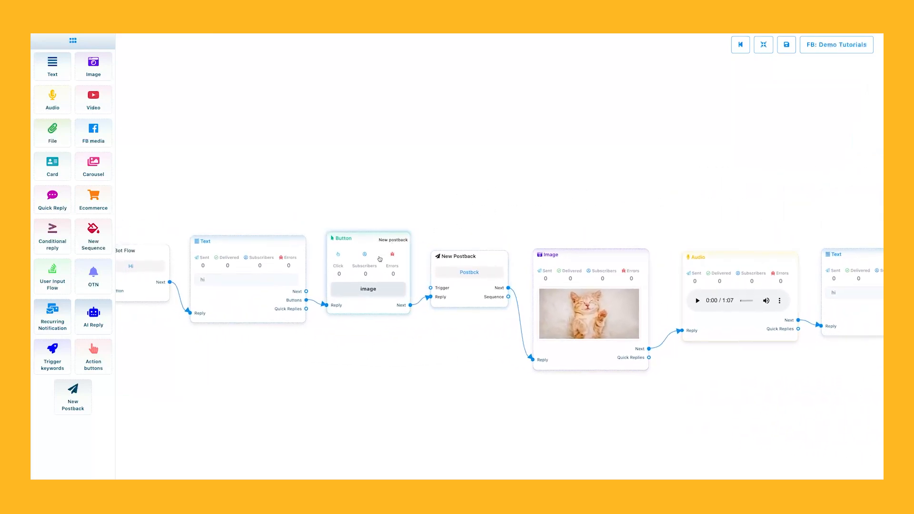
left_click(754, 141)
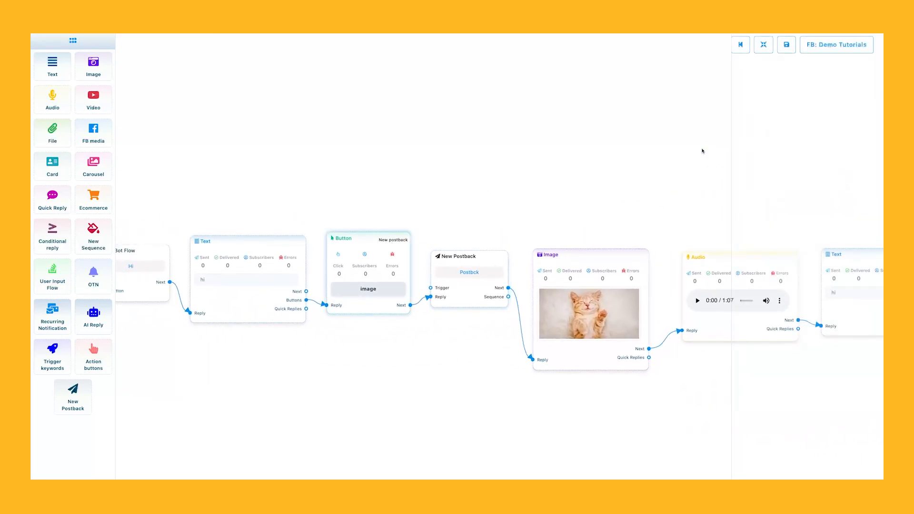
double_click(256, 265)
left_click(754, 248)
scroll(470, 199, "right", 10)
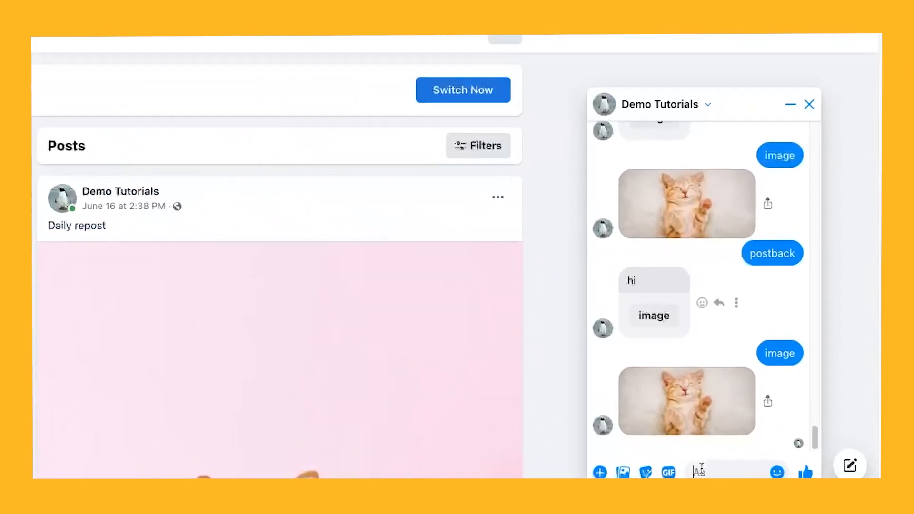
Step: Switch to Facebook and send the message "postback2" in the Demo Tutorials chat to test the flow
left_click(702, 469)
type("pos")
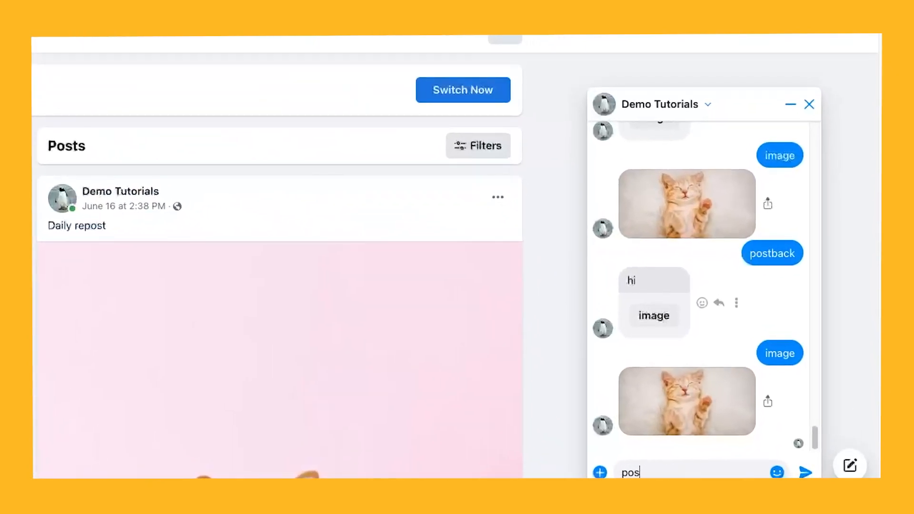
type("tback2")
key("Return")
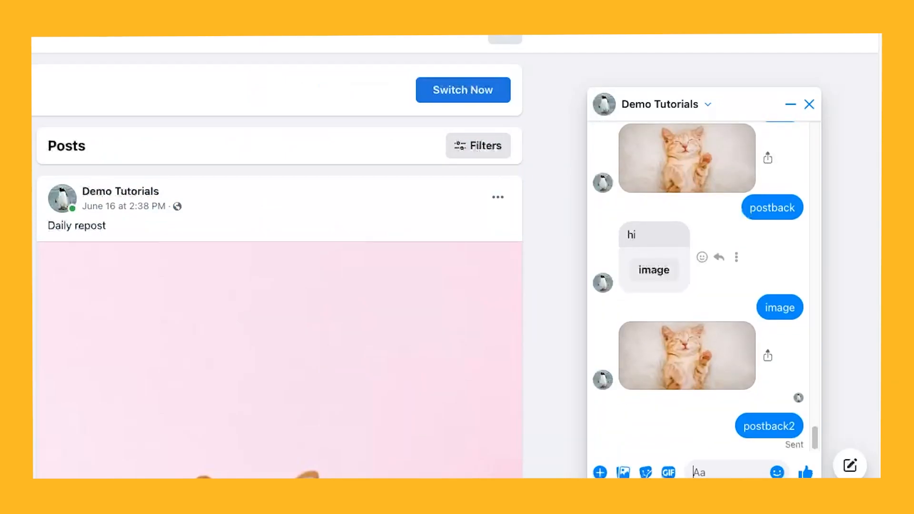
Step: Test the "url" and "chat" buttons of the bot's latest reply in the Demo Tutorials chat
left_click(662, 413)
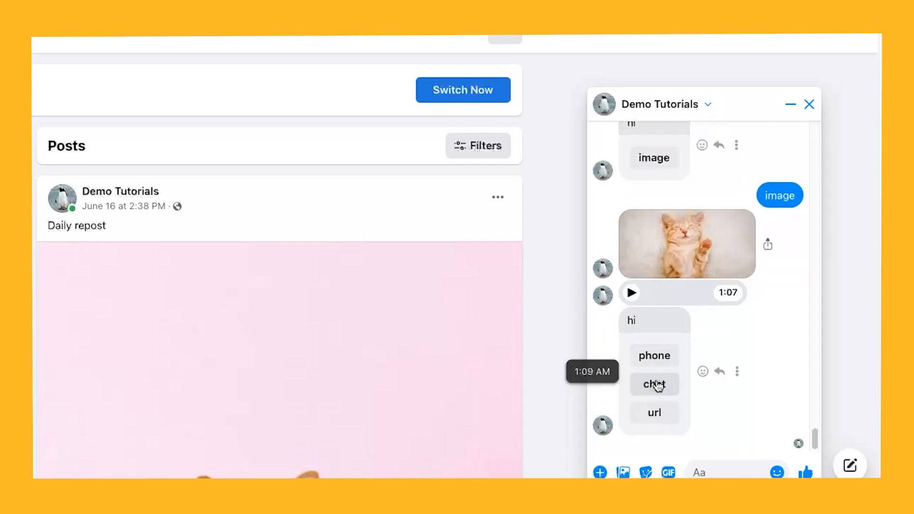
left_click(659, 384)
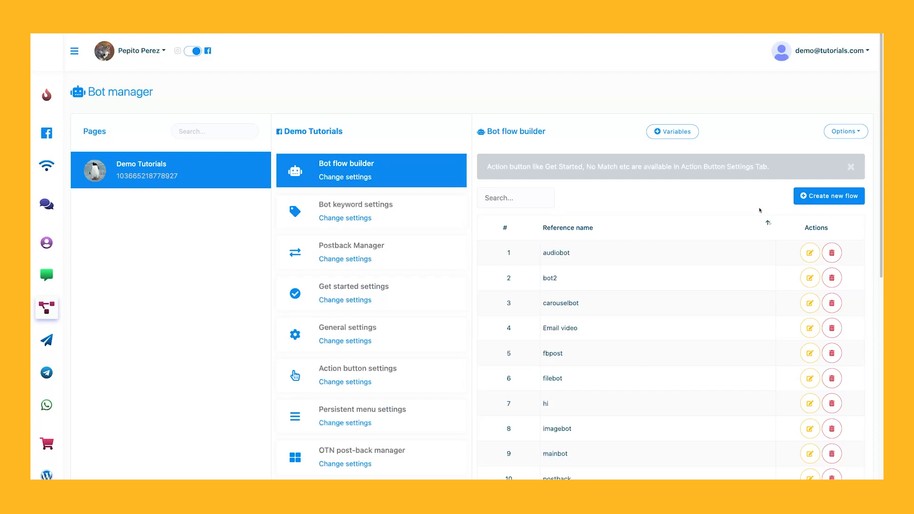
Step: Back in the bot manager, create a new flow and add a Trigger keywords block with the keyword "quickreply1" to Start Bot Flow
left_click(829, 196)
left_click_drag(53, 351, 238, 261)
left_click(764, 45)
double_click(279, 255)
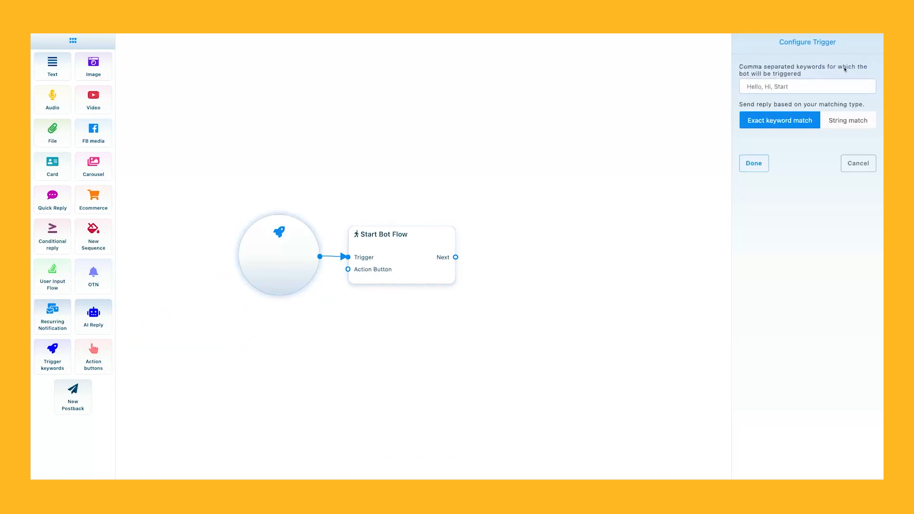
type("quickreply1")
left_click(754, 163)
Step: Title the Start Bot Flow block "Bot" and connect a new Text block to its Next output
double_click(402, 243)
left_click(786, 109)
left_click(786, 130)
left_click(753, 147)
left_click_drag(456, 278, 507, 251)
left_click(526, 262)
Step: Connect a Quick Reply block to the Text block's Quick Replies output and set its type to Email
left_click_drag(652, 301, 713, 235)
double_click(755, 299)
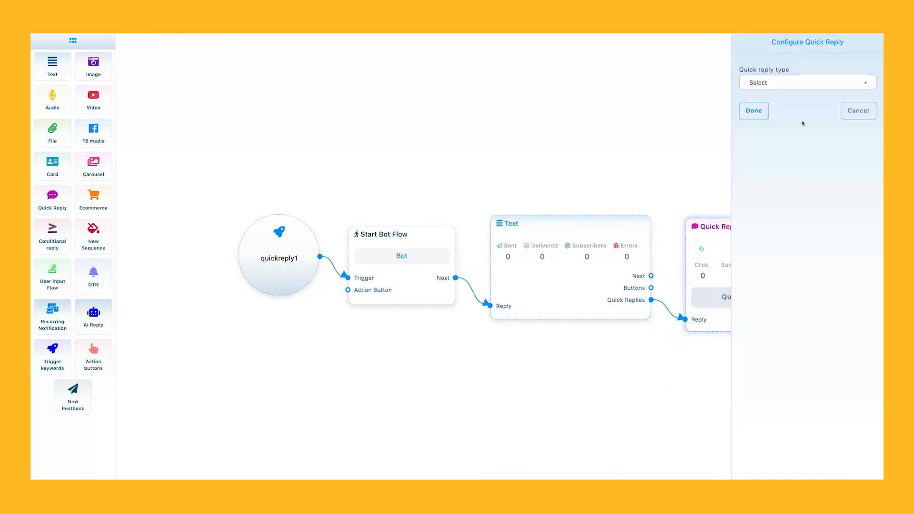
left_click(776, 82)
left_click(761, 200)
left_click(756, 116)
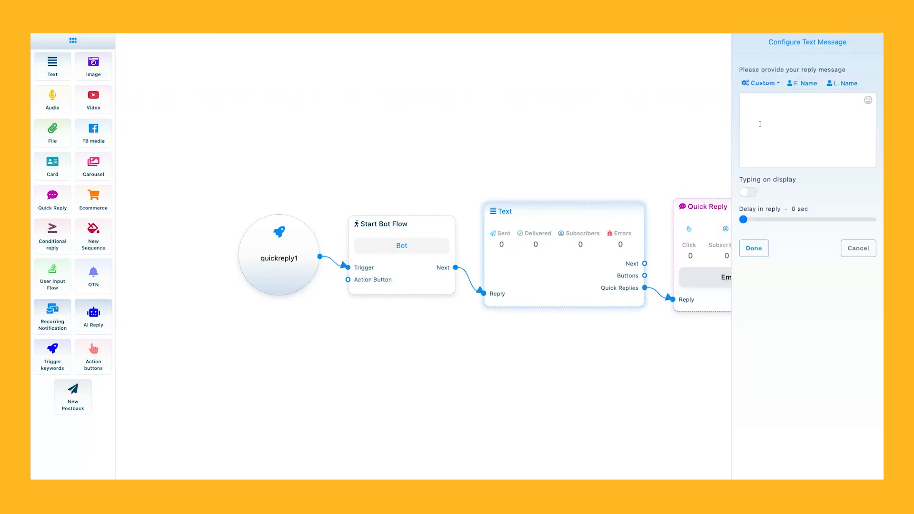
Step: Set the Text block's reply message to "hi" and save the flow
left_click(763, 121)
type("hi")
left_click(754, 248)
left_click(786, 46)
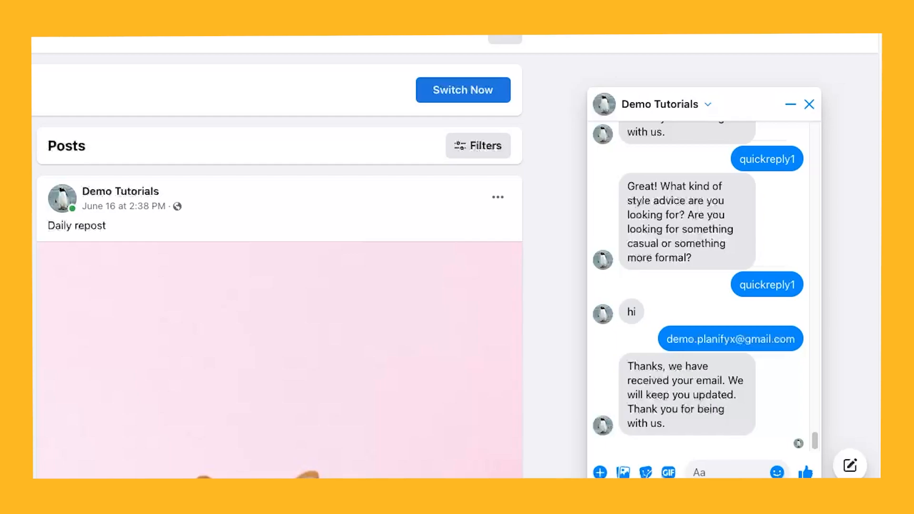
Step: Switch to Facebook, send "quickreply1" in the Demo Tutorials chat and answer with the suggested e-mail address
type("quic")
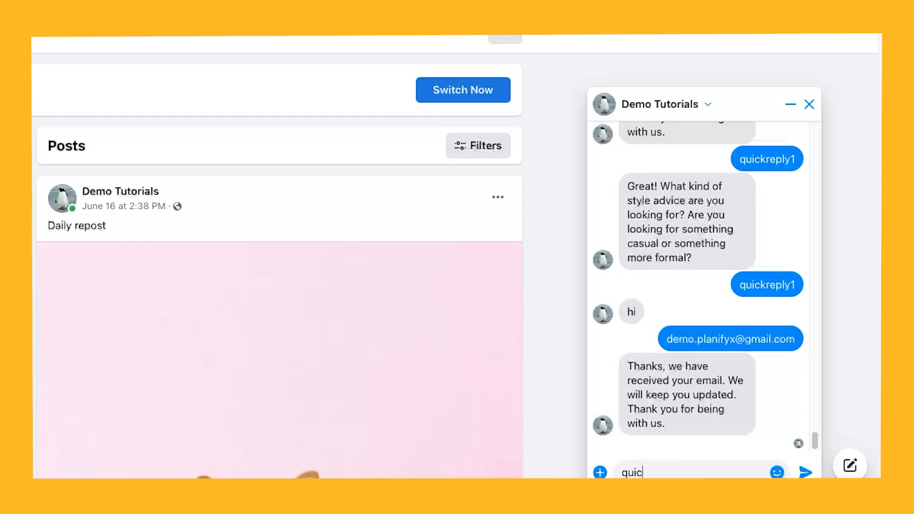
type("kreply1")
key("Return")
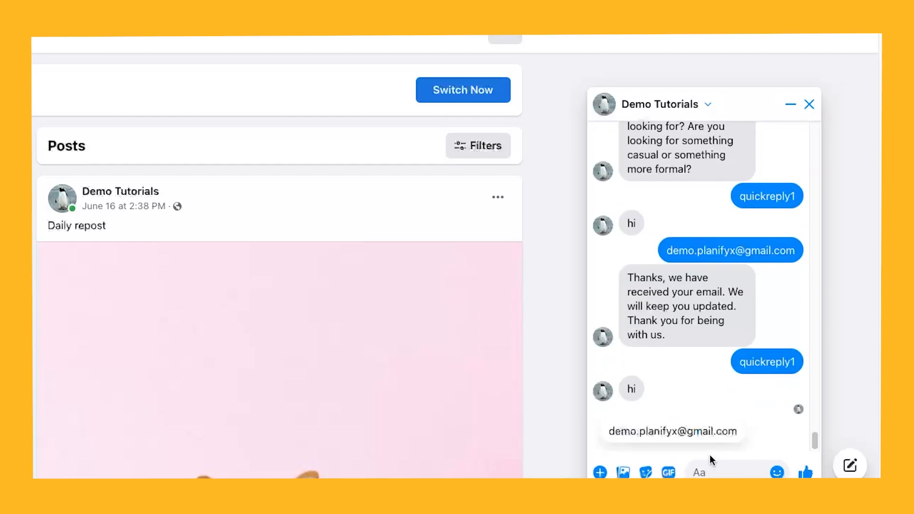
left_click(690, 434)
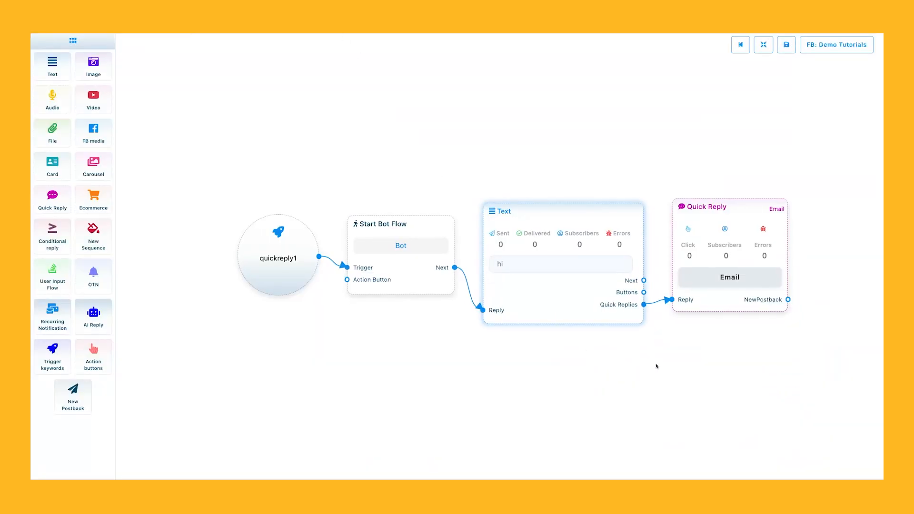
Step: Back in the flow builder, change the Quick Reply block's type to New Postback with the button text "hi"
left_click_drag(656, 365, 515, 365)
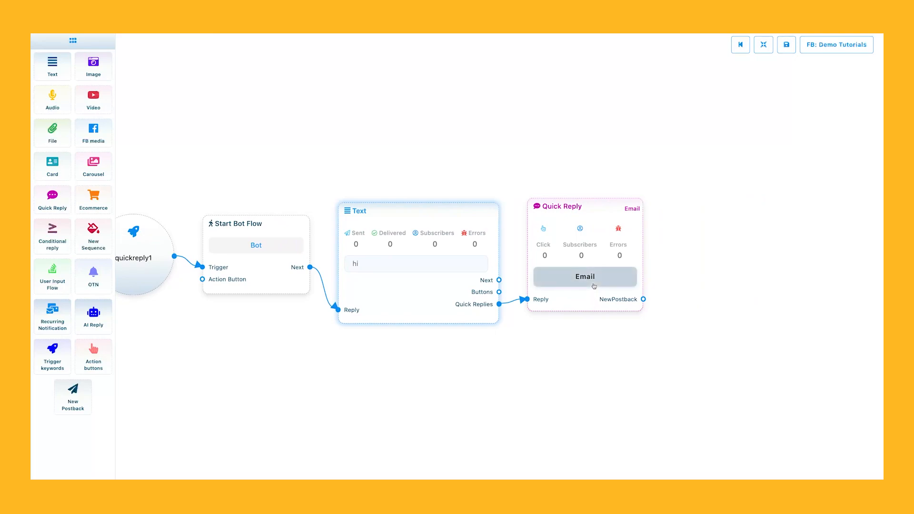
left_click_drag(594, 284, 574, 284)
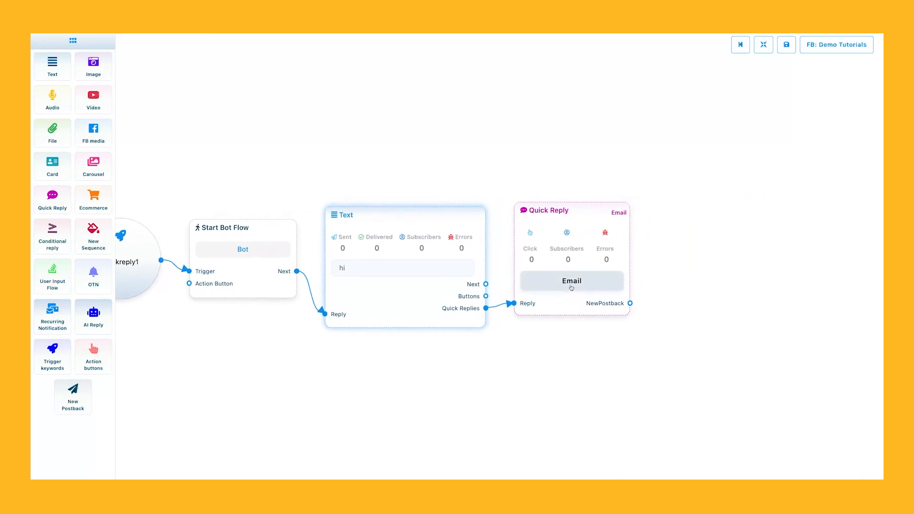
left_click(573, 284)
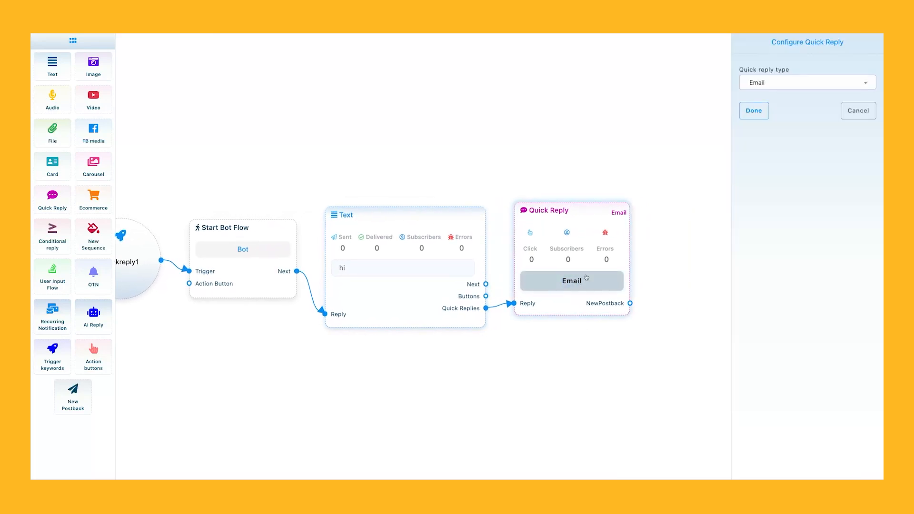
left_click(772, 87)
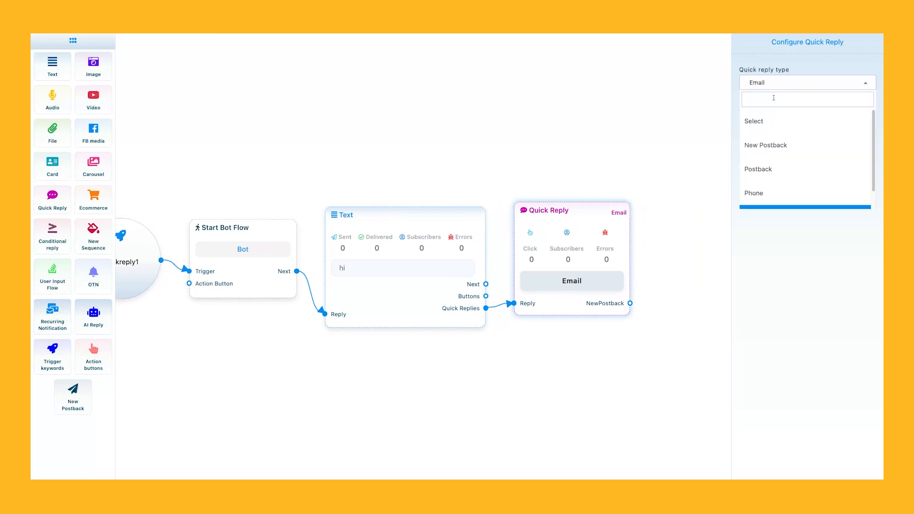
left_click(766, 145)
left_click(764, 114)
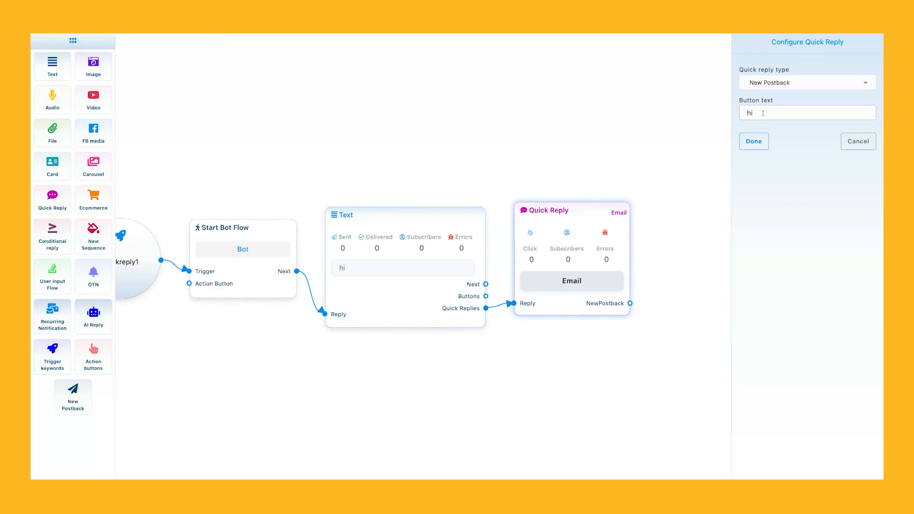
left_click(755, 142)
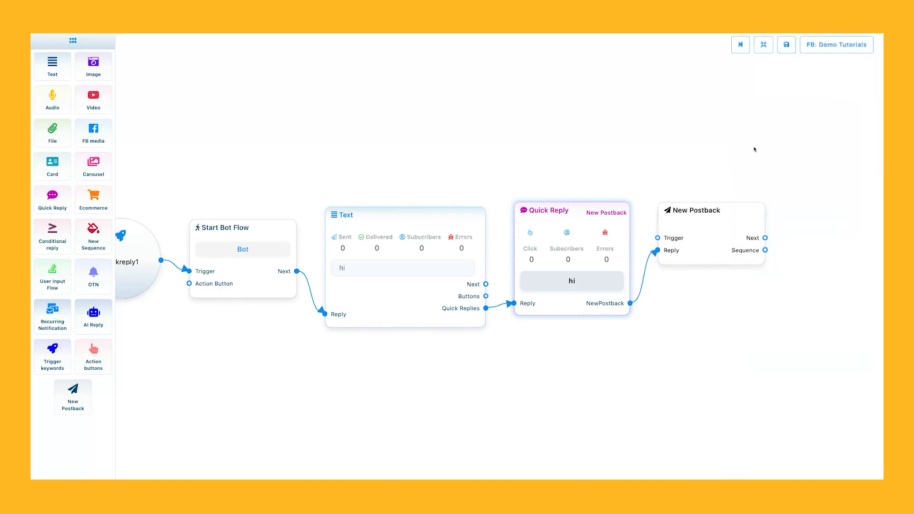
Step: Title the New Postback block "image" and assign New Sequence as its sequence
left_click(729, 232)
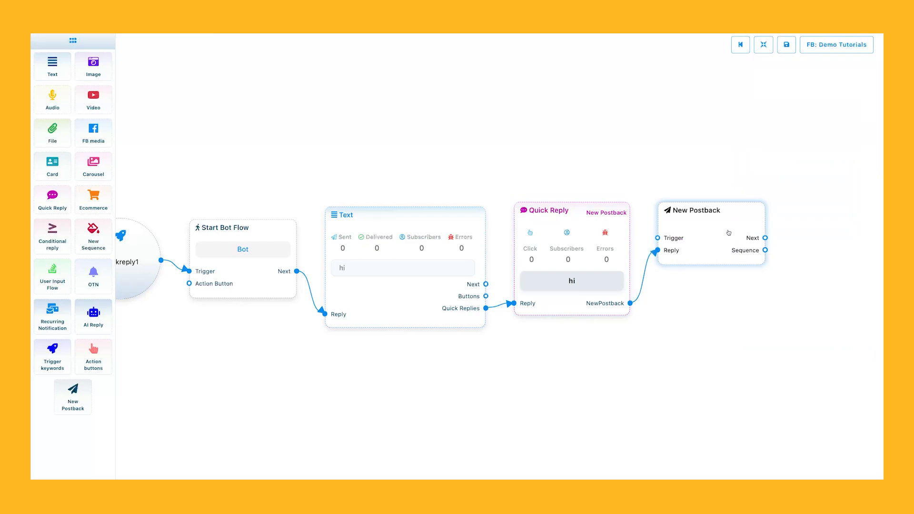
double_click(729, 233)
left_click(767, 86)
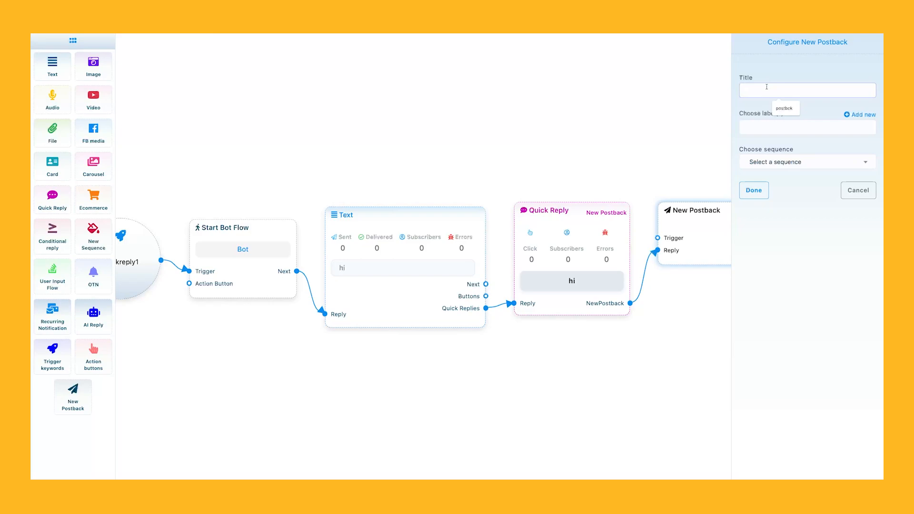
type("image")
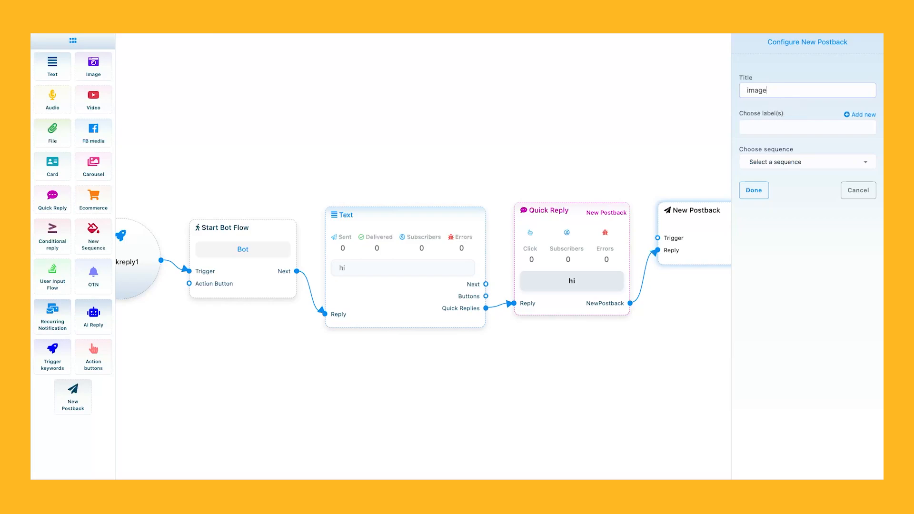
left_click(766, 161)
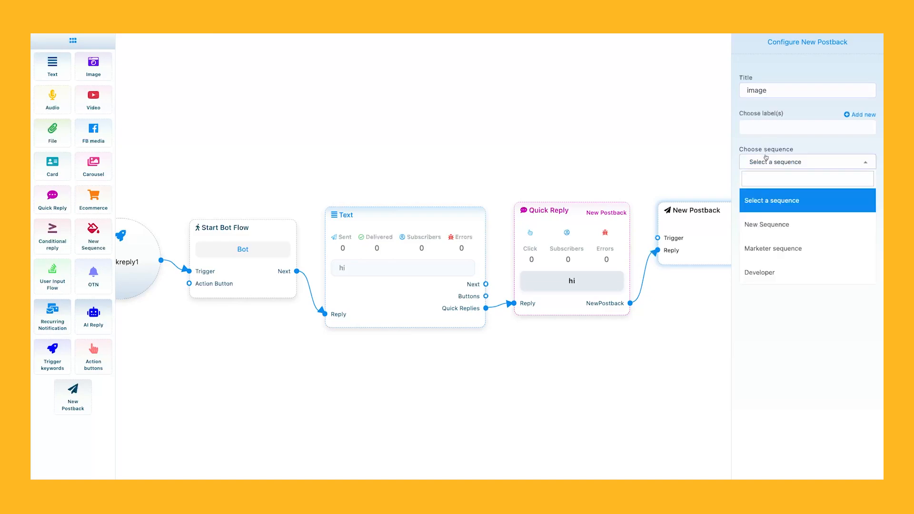
left_click(775, 227)
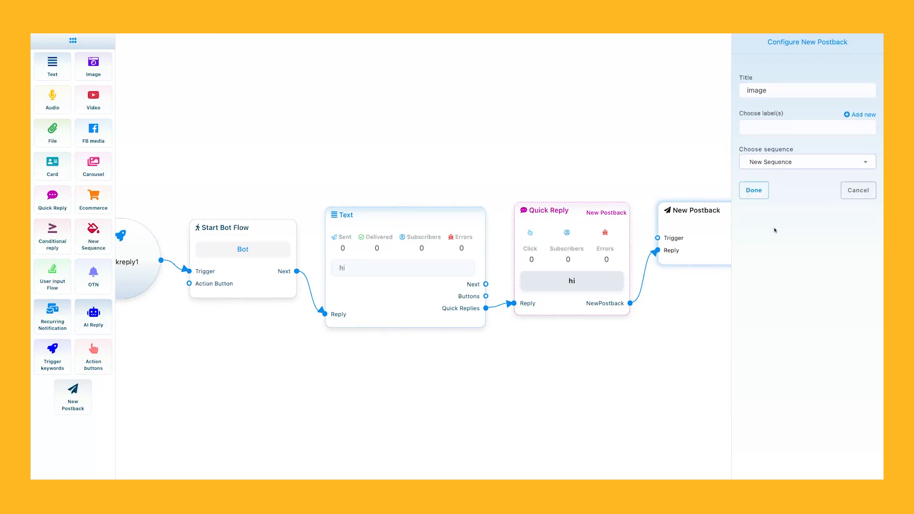
left_click(764, 189)
Step: Review the title and sequence settings of the "image" New Postback block
left_click_drag(839, 311, 32, 143)
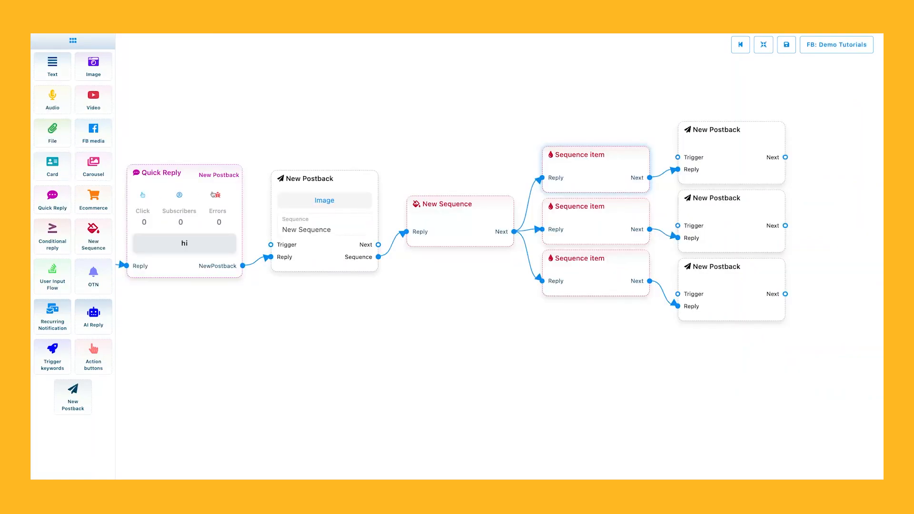
double_click(329, 204)
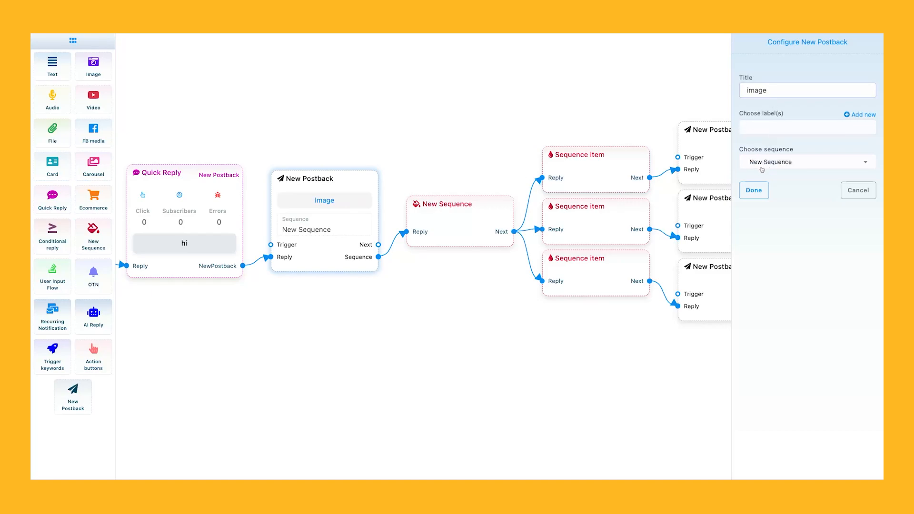
double_click(757, 95)
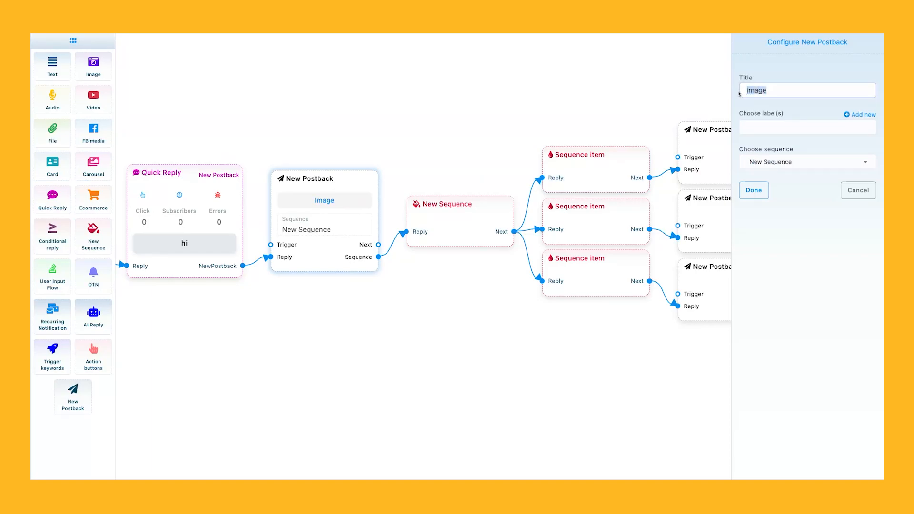
left_click(755, 188)
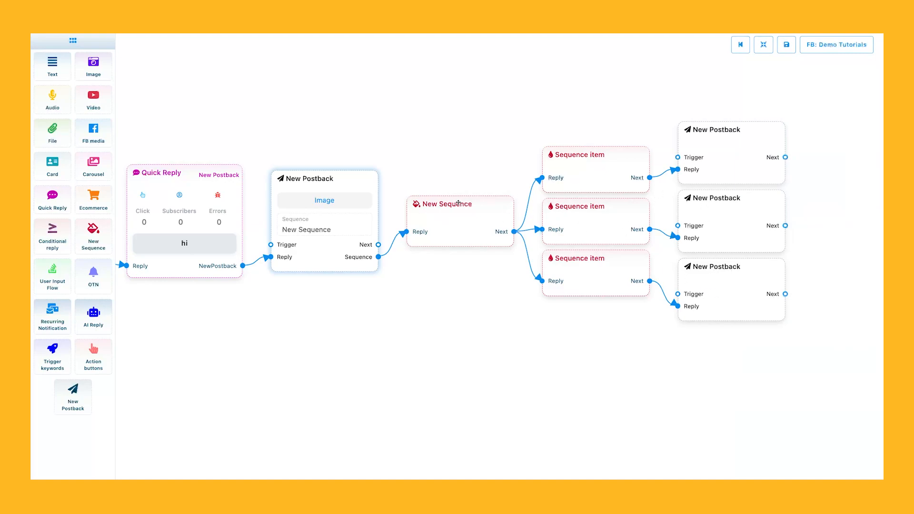
Step: Configure the first Sequence item as promotional within 24 hours with a delay of 1 min
double_click(560, 178)
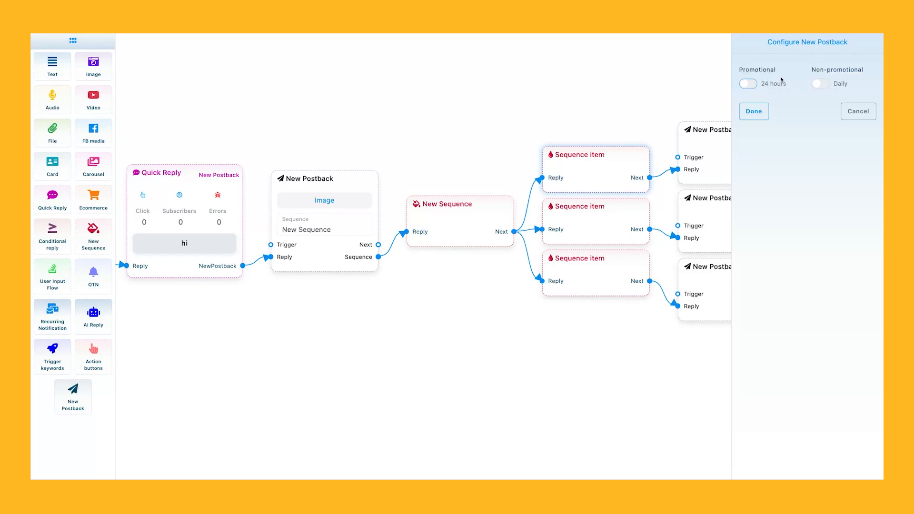
left_click(829, 83)
left_click(750, 87)
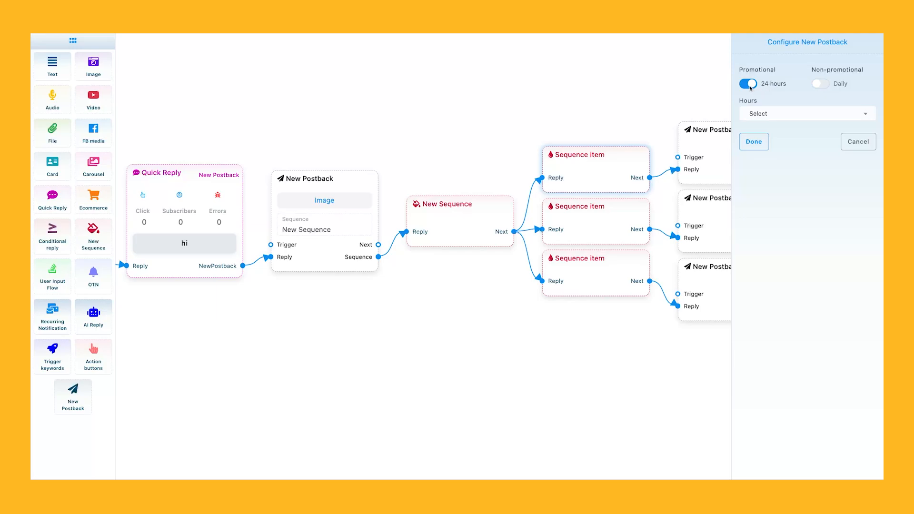
left_click(759, 117)
left_click(764, 173)
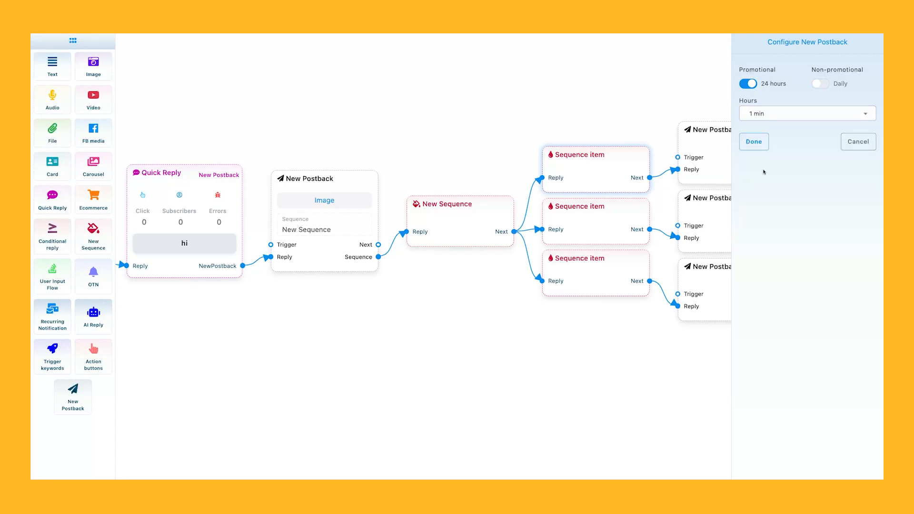
left_click(754, 142)
Step: Configure the second Sequence item as promotional within 24 hours with a delay of 5 mins
double_click(605, 218)
left_click(749, 84)
left_click(759, 115)
left_click(760, 195)
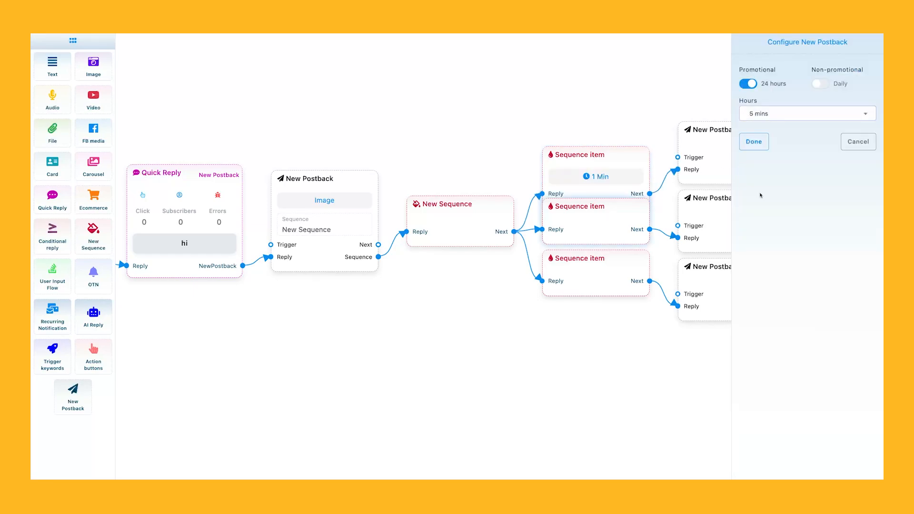
left_click(754, 141)
Step: Configure the third Sequence item as promotional within 24 hours with a delay of 15 mins and rearrange the flow
double_click(595, 270)
left_click(748, 83)
left_click(785, 113)
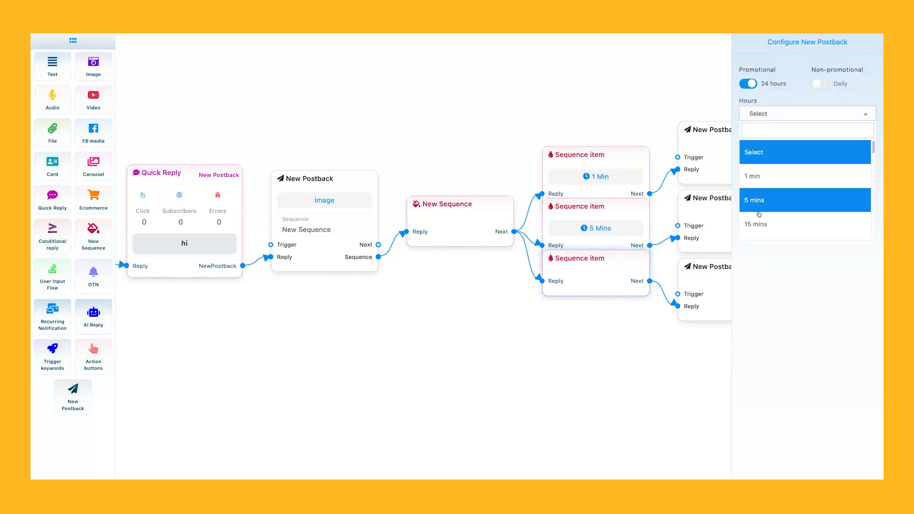
left_click(757, 224)
left_click(754, 142)
left_click(764, 44)
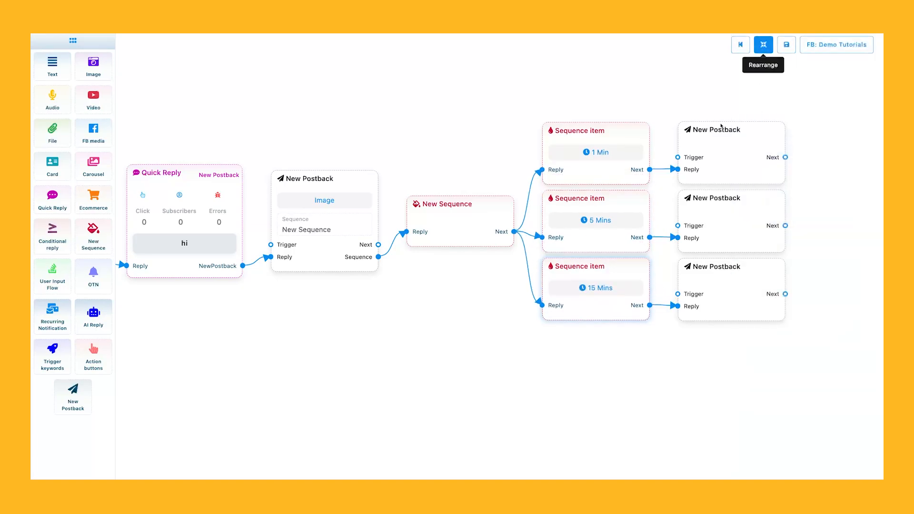
Step: Name the New Sequence block "msg sq" and set its starting time to 00:00 and closing time to 05:00
double_click(484, 222)
type("msg sq")
key("ctrl+a")
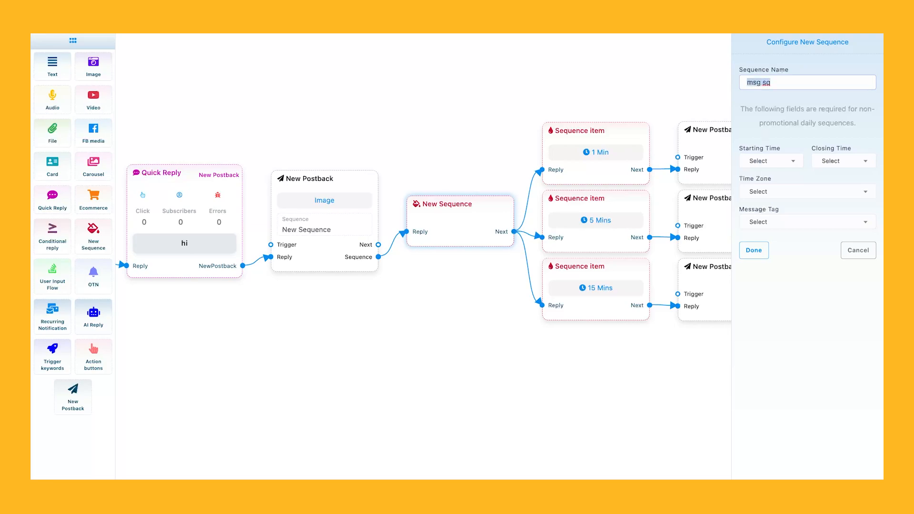
left_click(772, 163)
left_click(762, 223)
left_click(838, 161)
scroll(833, 236, "down", 5)
left_click(834, 224)
Step: Set the sequence's time zone to (GMT-9:00) America/Anchorage and its message tag to ACCOUNT_UPDATE, apply the settings and rearrange the flow
left_click(765, 193)
scroll(771, 253, "down", 2)
left_click(774, 253)
left_click(773, 223)
scroll(773, 272, "down", 1)
scroll(773, 264, "up", 1)
left_click(770, 268)
left_click(763, 223)
left_click(762, 281)
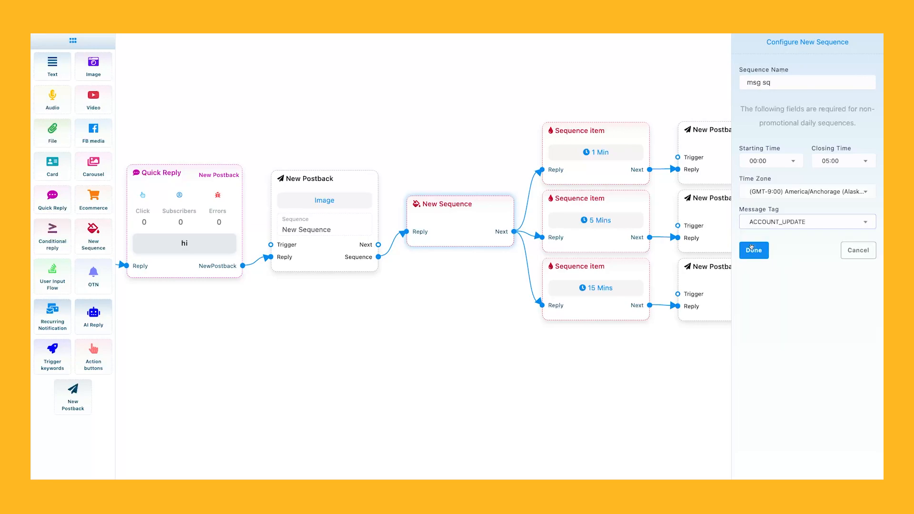
left_click(753, 248)
left_click(763, 44)
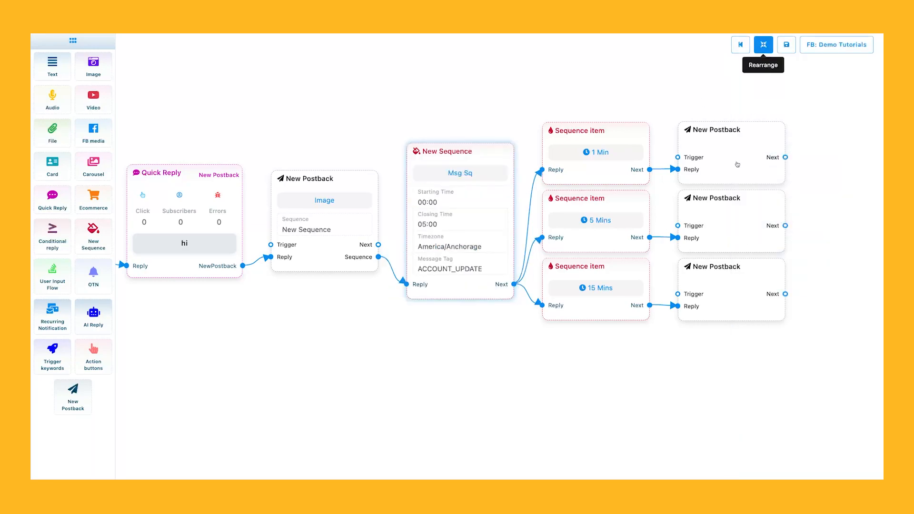
Step: Enter the title "post" for the New Postback block connected to the 1 Min sequence item
double_click(738, 164)
left_click(759, 92)
type("post")
left_click(754, 118)
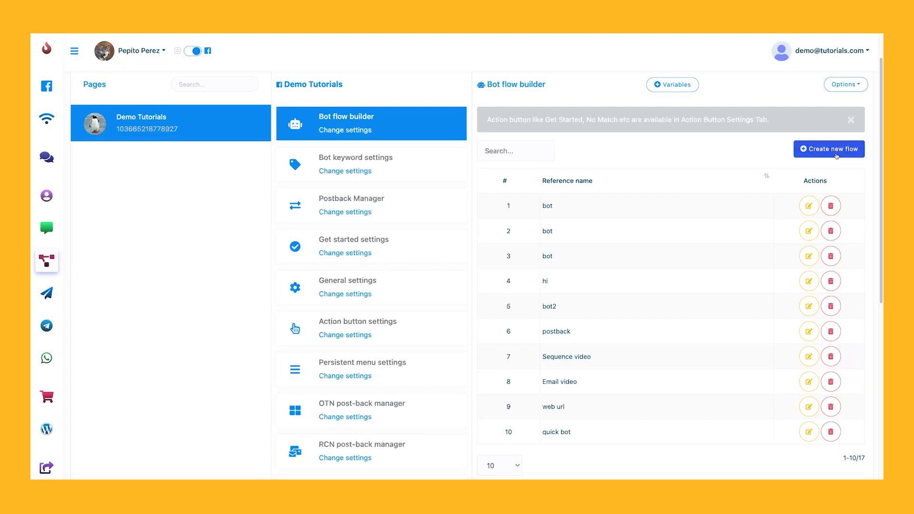
Step: Create a new flow titled "bot" that is triggered by an exact match of the keyword "test"
left_click(817, 150)
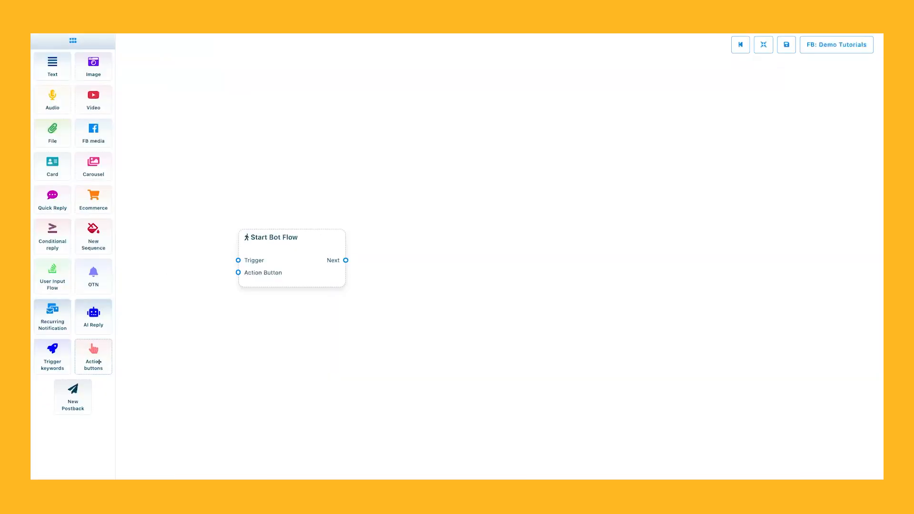
left_click_drag(243, 384, 239, 261)
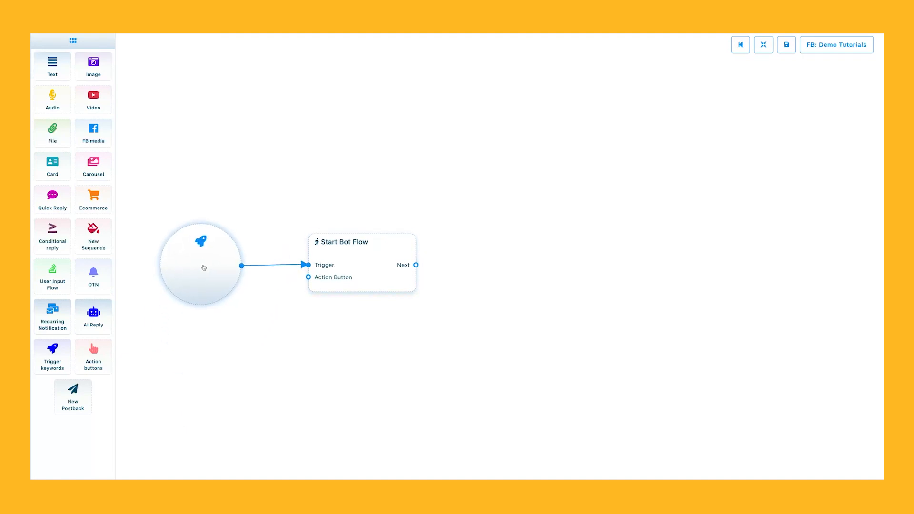
left_click(776, 87)
type("test")
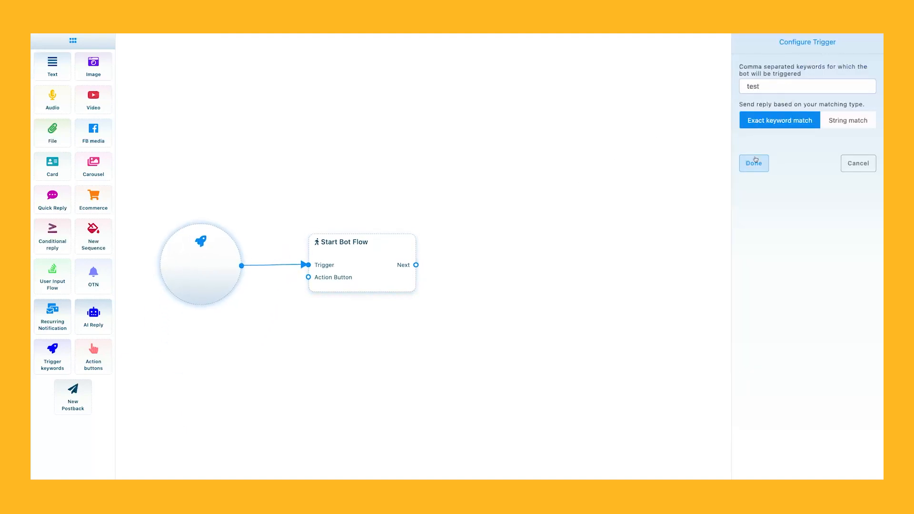
left_click(754, 163)
type("bot")
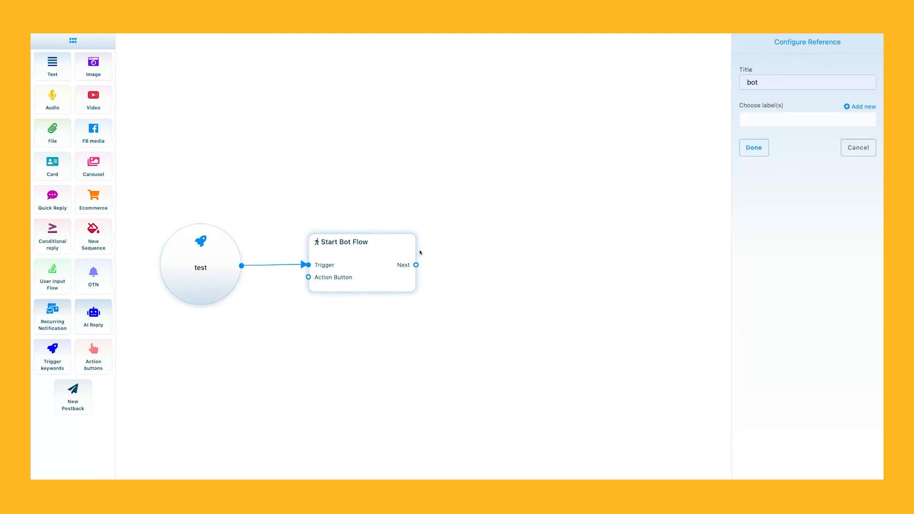
left_click(754, 147)
Step: Connect a Carousel block with three carousel items and their buttons after the start block, and rearrange the flow
left_click_drag(397, 282, 422, 250)
left_click(447, 304)
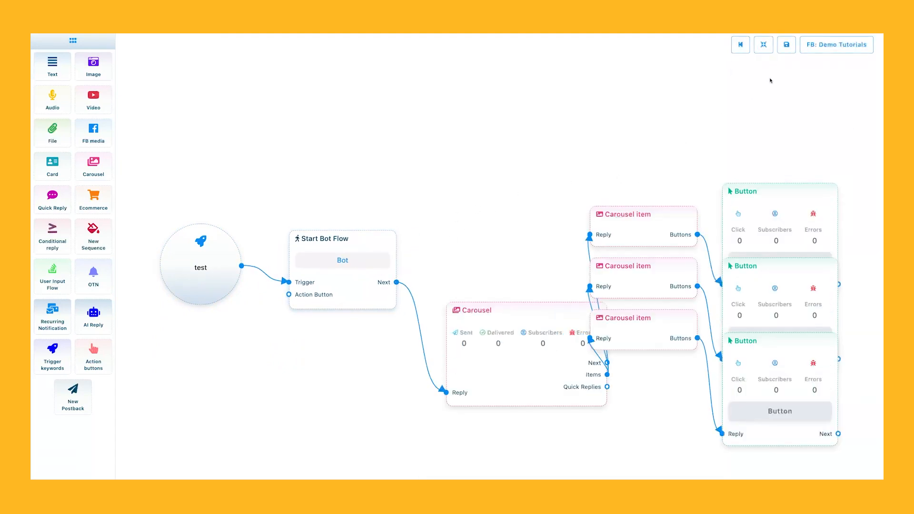
left_click(764, 45)
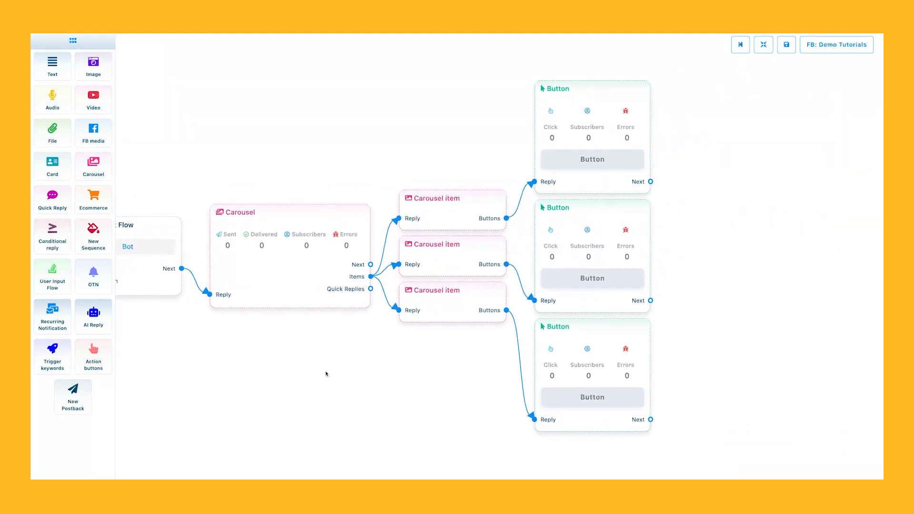
Step: Upload the kitten image to the first carousel item and title it "1"
left_click(413, 227)
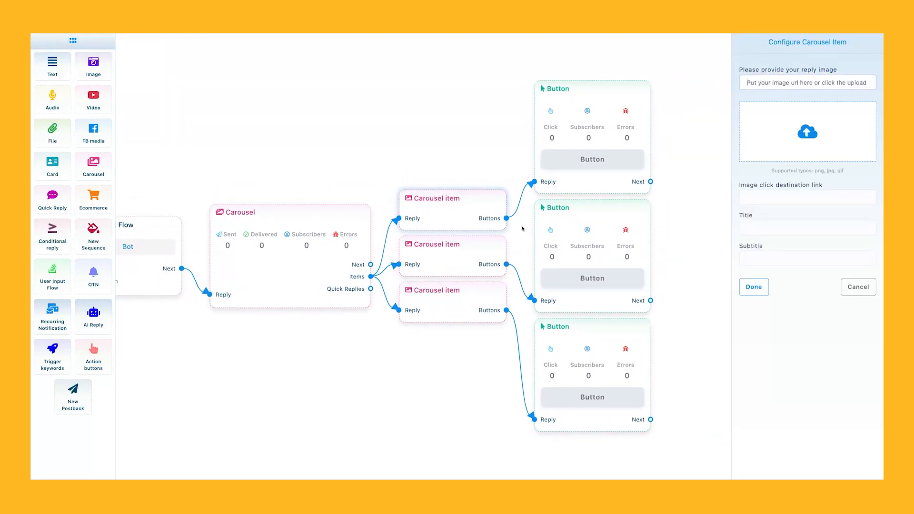
left_click(795, 136)
double_click(352, 215)
left_click(768, 194)
left_click(765, 226)
left_click(755, 285)
Step: Upload the kitten image to the second carousel item and title it "2"
left_click(462, 265)
left_click(755, 135)
double_click(352, 220)
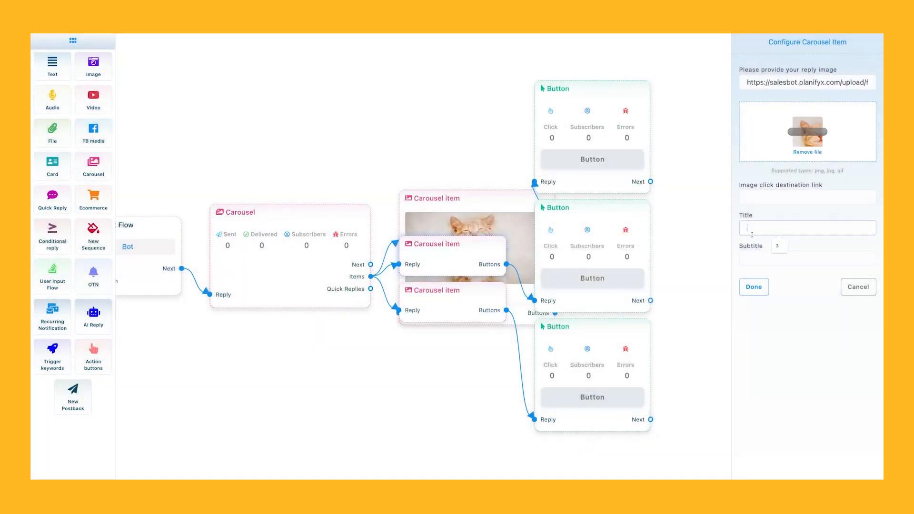
left_click(754, 287)
Step: Title the third carousel item "3", upload the kitten image to it and rearrange the flow
left_click(457, 320)
left_click(746, 226)
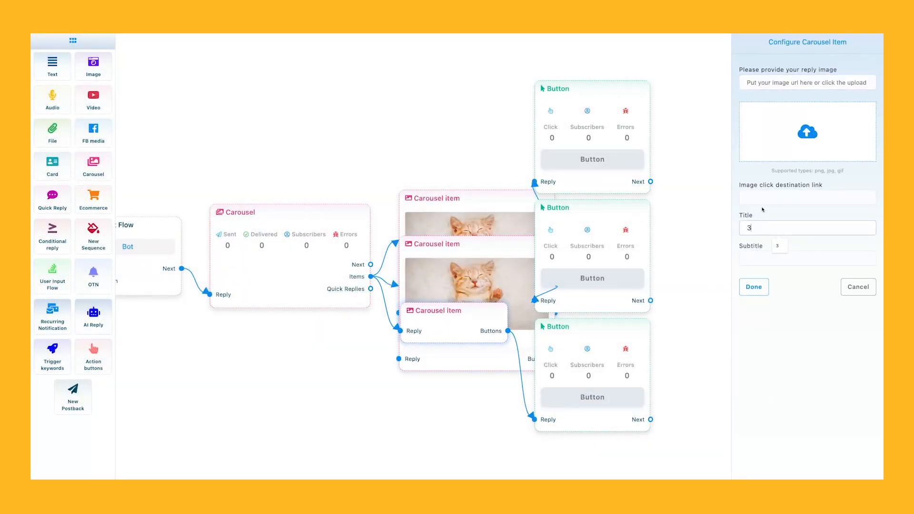
type("3")
left_click(776, 134)
double_click(368, 217)
left_click(754, 287)
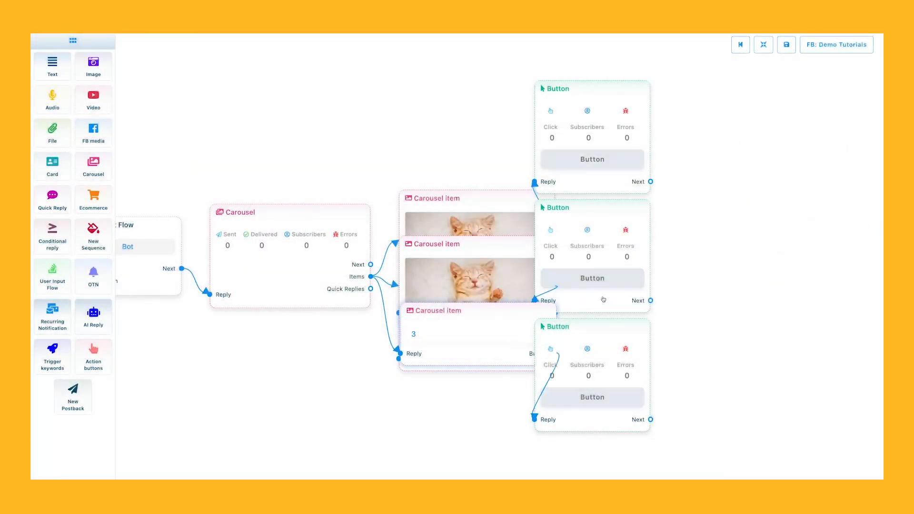
left_click(763, 44)
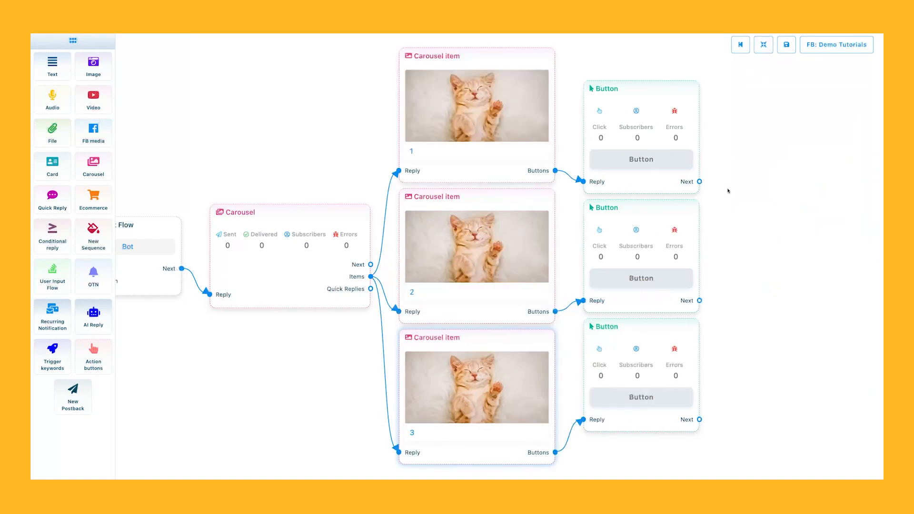
Step: Configure the first carousel item's button with the text "1" and the type Chat with human
left_click(682, 162)
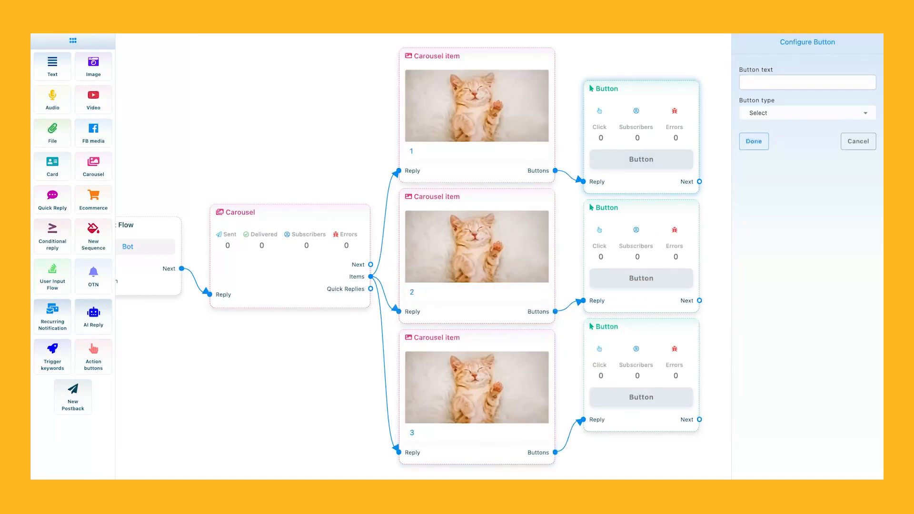
type("1")
left_click(805, 113)
scroll(762, 178, "down", 3)
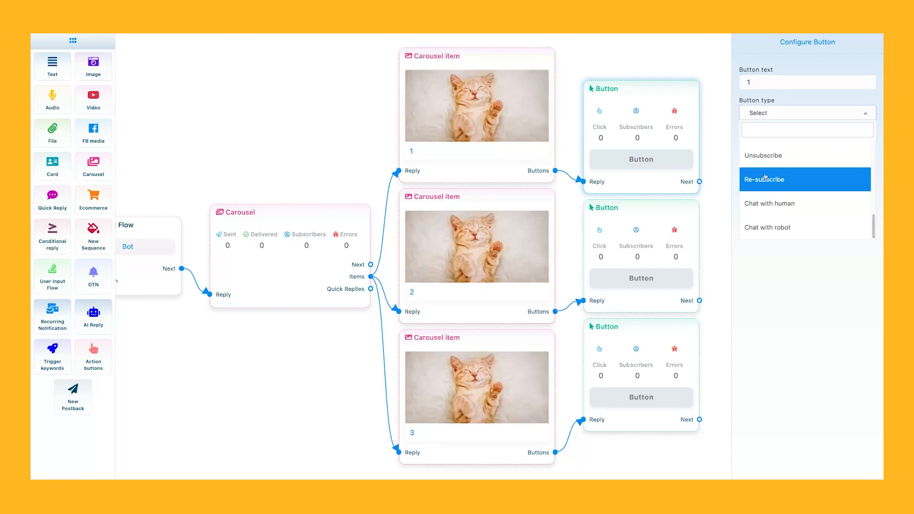
left_click(763, 202)
left_click(754, 141)
Step: Configure the second carousel item's button with the text "2" and the type Chat with robot
left_click(641, 278)
type("2")
left_click(805, 113)
scroll(762, 200, "down", 3)
left_click(780, 226)
left_click(755, 141)
Step: Configure the third carousel item's button with the text "3" and the type Unsubscribe
left_click(641, 397)
type("3")
left_click(805, 113)
scroll(762, 181, "down", 3)
left_click(762, 163)
left_click(756, 141)
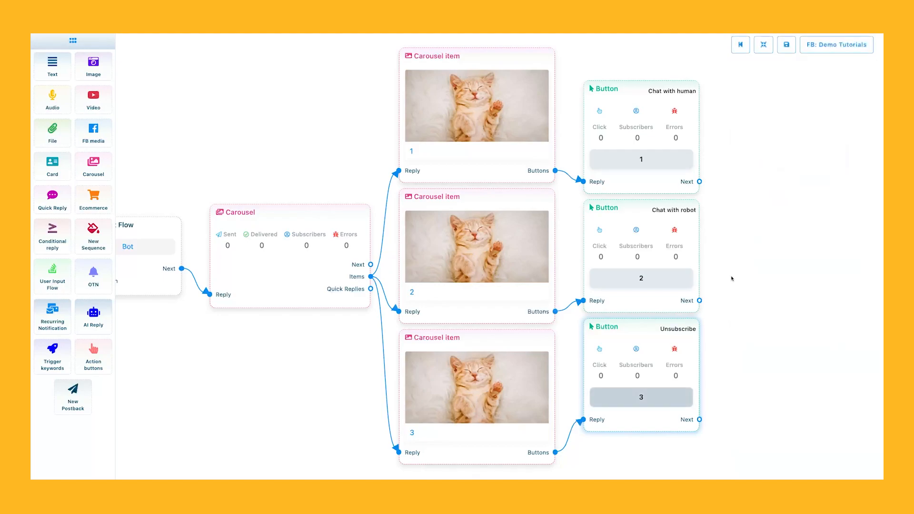
Step: Look through the available button types in the settings of the first carousel item's button
double_click(641, 398)
left_click(642, 159)
left_click(808, 113)
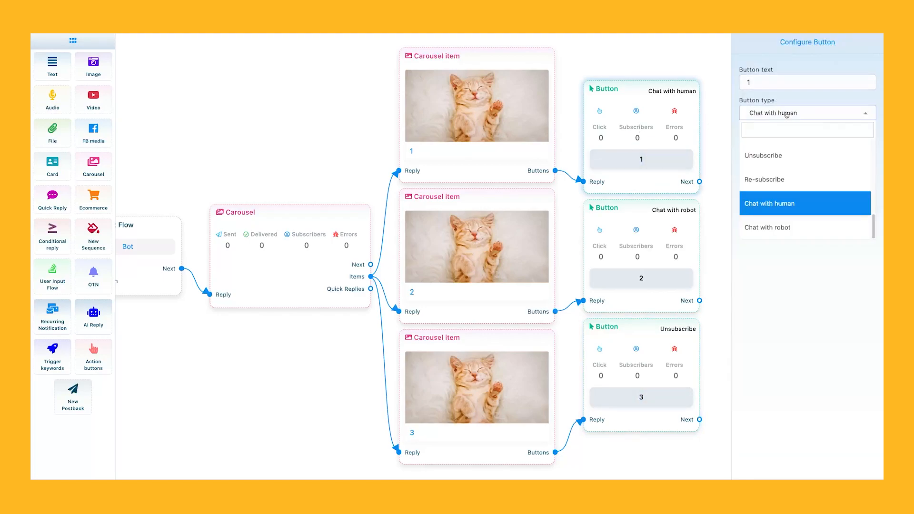
scroll(776, 167, "up", 3)
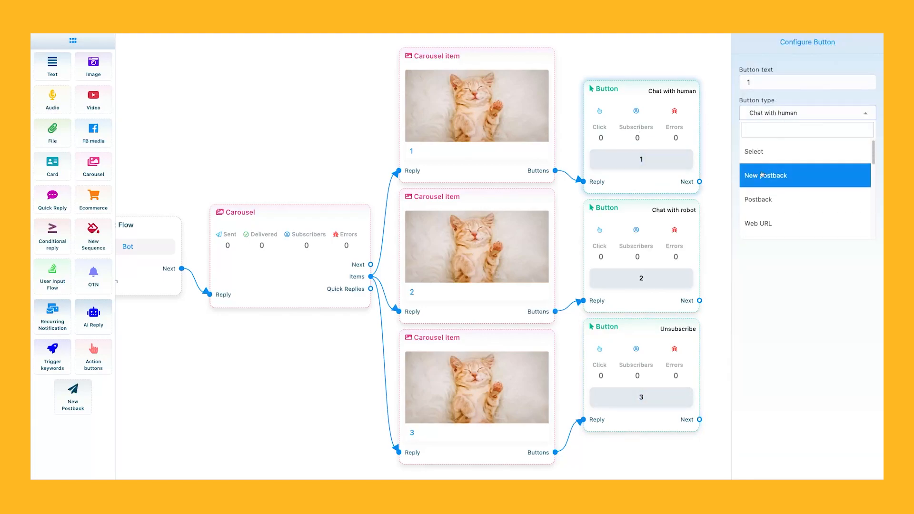
left_click(719, 156)
left_click(754, 142)
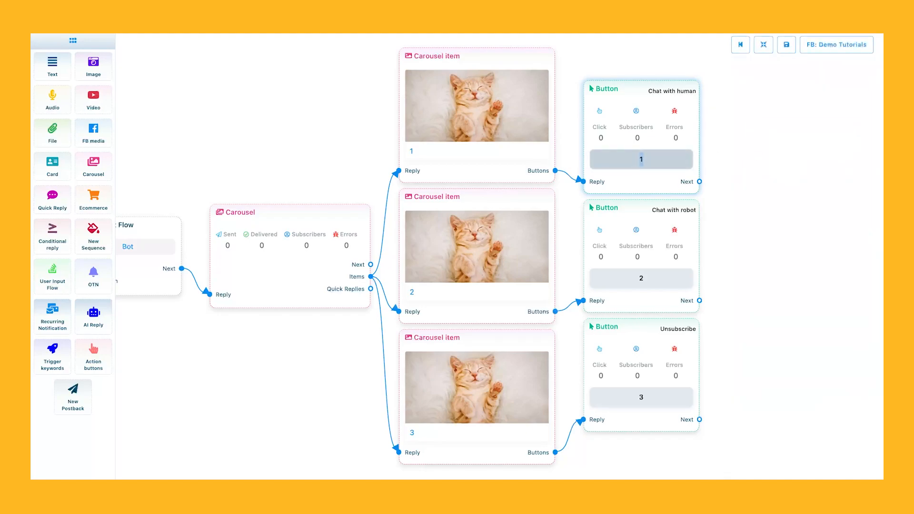
Step: Save the carousel flow and send "test" to the Demo Tutorials page in the Messenger chat
key("ctrl+s")
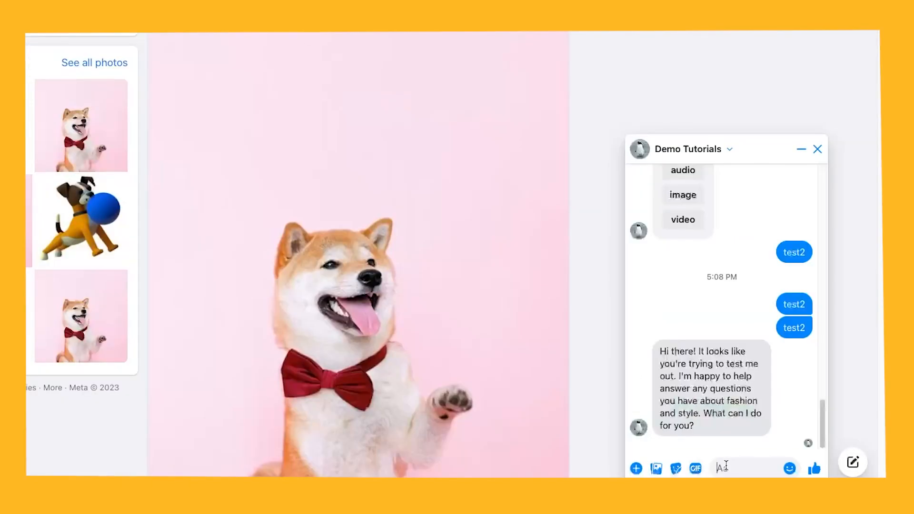
type("test")
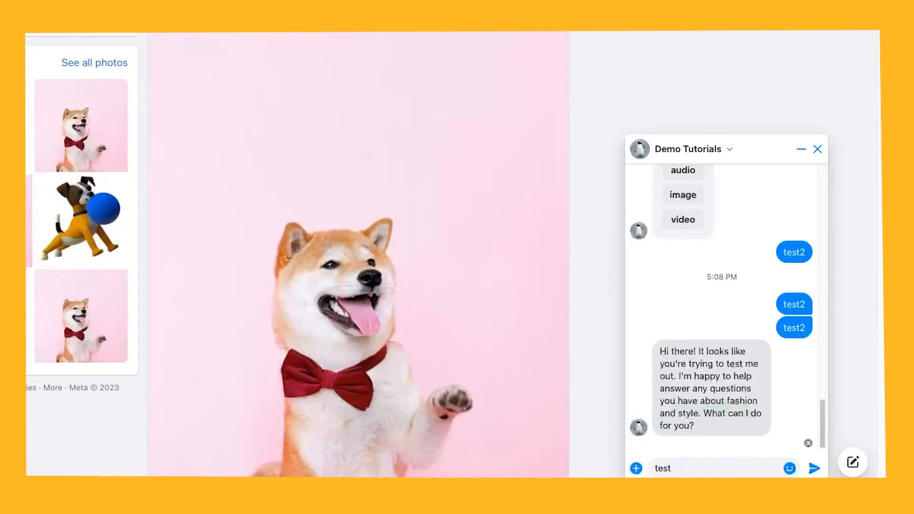
key("Return")
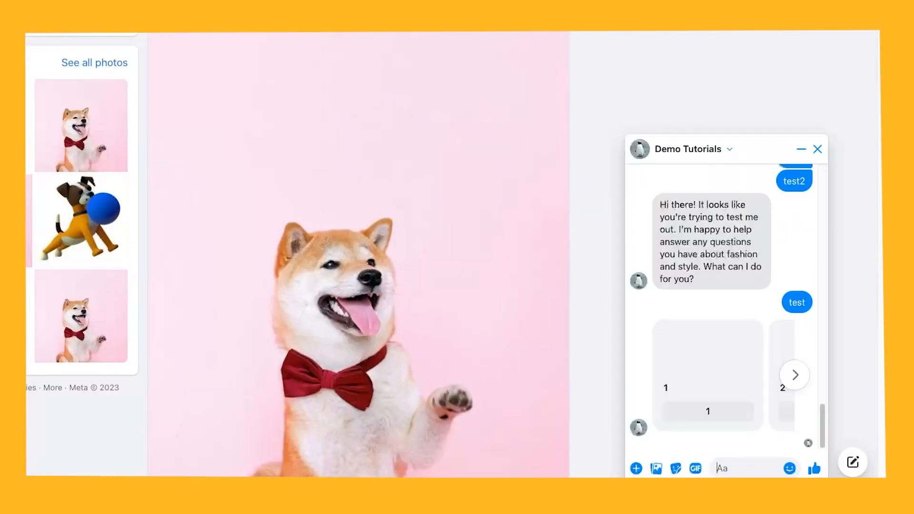
Step: Page forward and back through the carousel cards in the chat reply
left_click(802, 374)
left_click(799, 376)
left_click(652, 375)
left_click(650, 374)
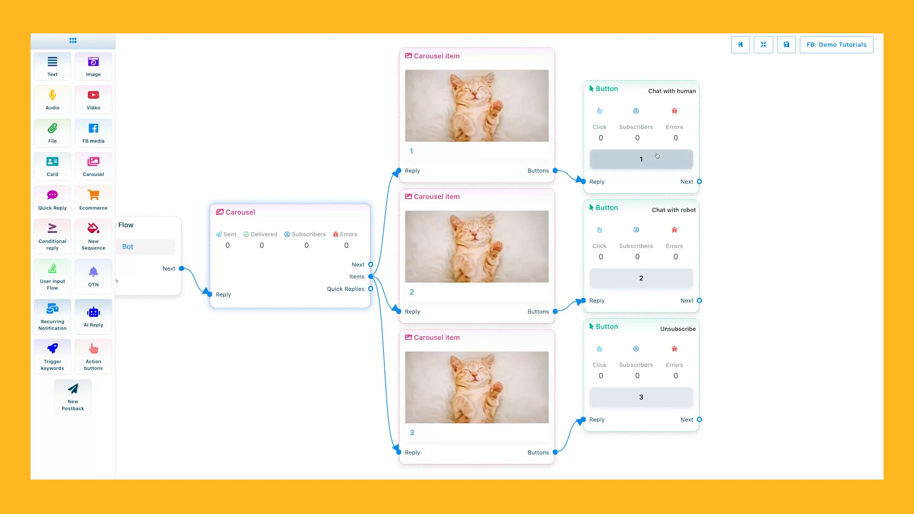
Step: Clear the title of the first carousel item in the flow builder and apply the change
left_click(641, 160)
left_click(754, 141)
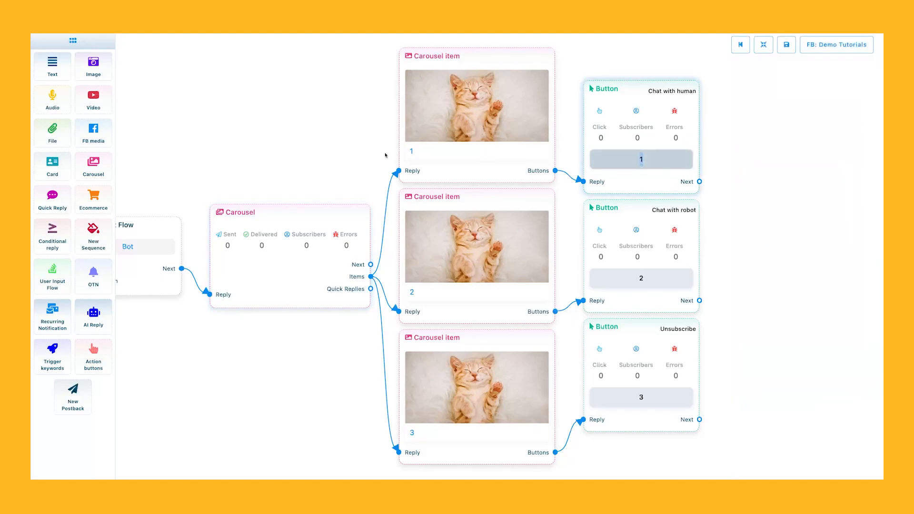
left_click(433, 160)
left_click(744, 228)
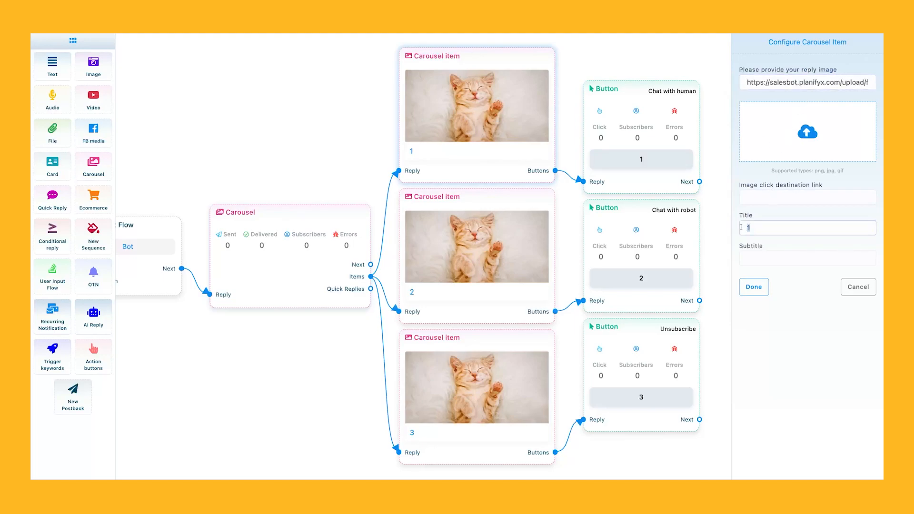
key("BackSpace")
left_click(754, 287)
Step: Clear the title of the second carousel item and apply the change
left_click(457, 264)
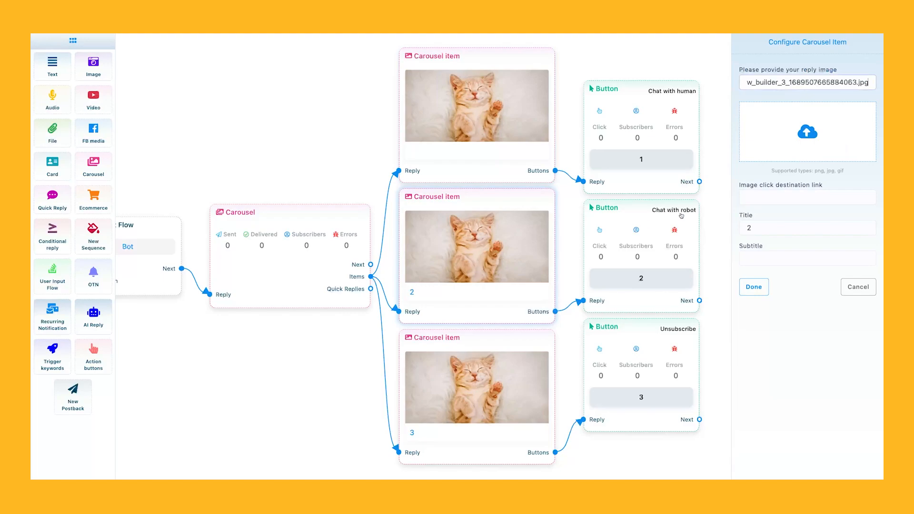
left_click(759, 229)
key("BackSpace")
left_click(754, 286)
Step: Clear the title of the third carousel item and apply the change
left_click(478, 375)
left_click(759, 230)
key("BackSpace")
left_click(746, 284)
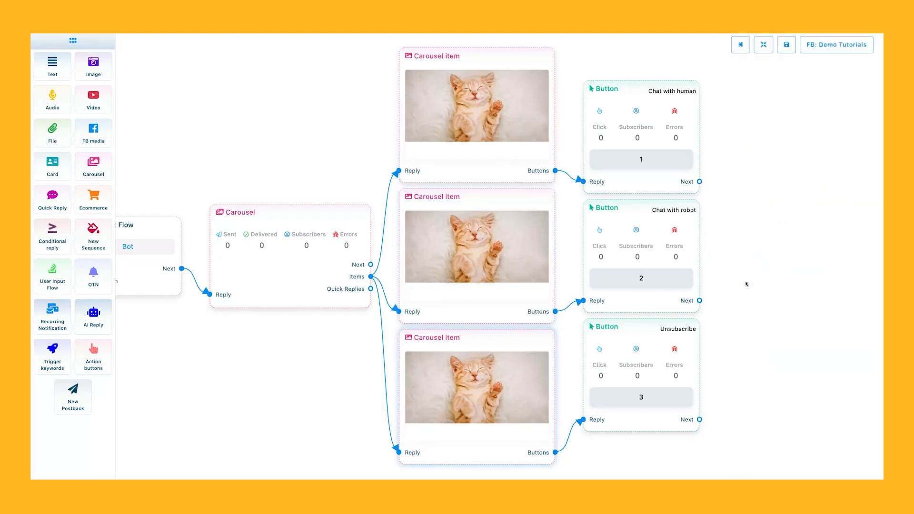
Step: Save the flow with the untitled carousel items and send "test" again in the Messenger chat
left_click(787, 45)
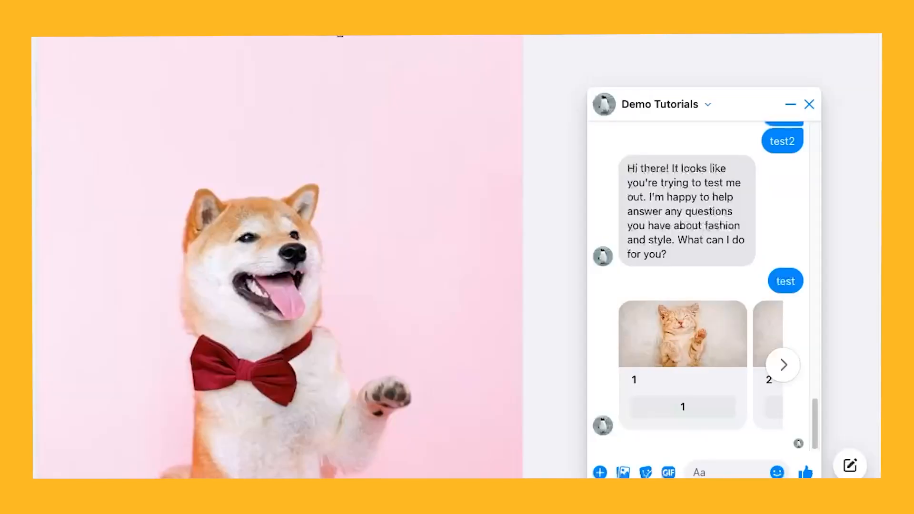
type("test")
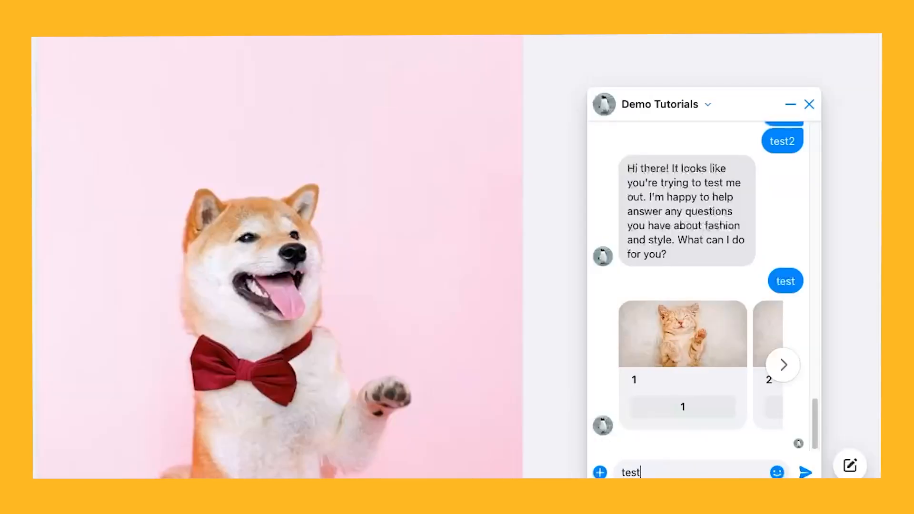
key("Return")
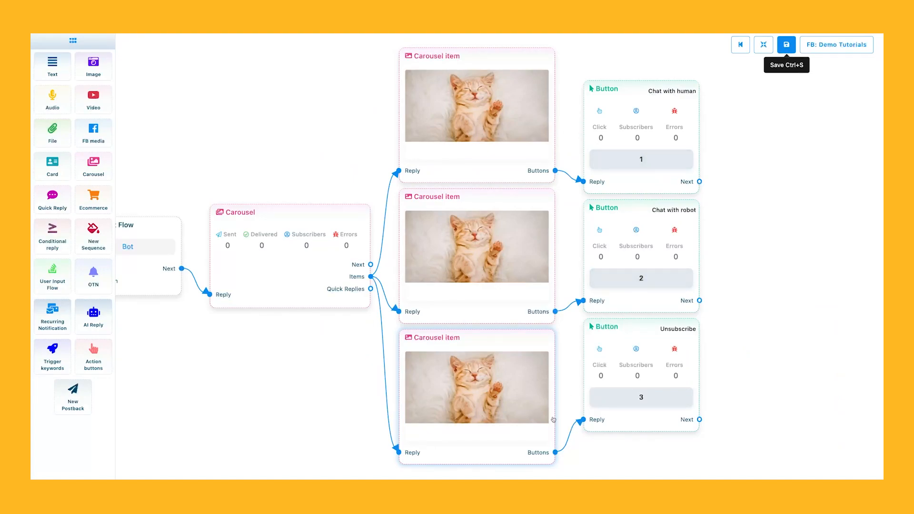
Step: Add a second button to the third carousel item and a fourth Carousel item below it
left_click_drag(555, 452, 641, 465)
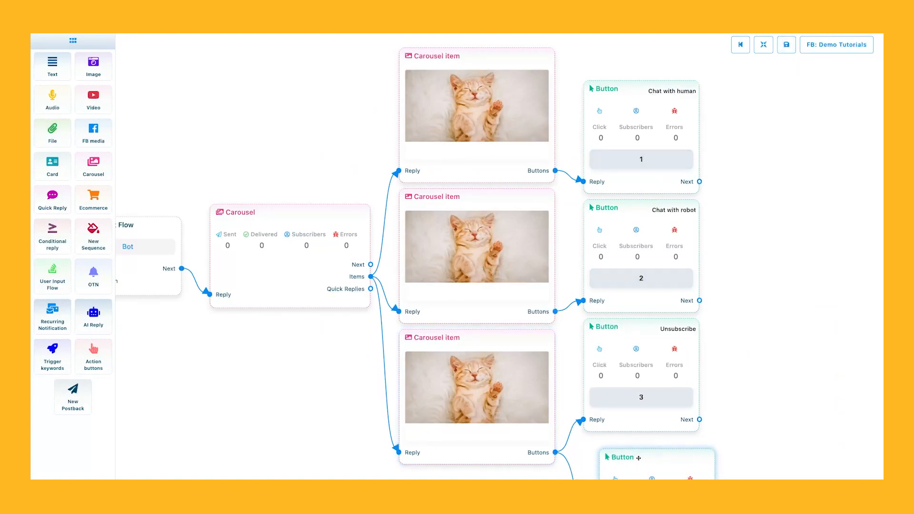
scroll(687, 393, "down", 3)
left_click_drag(721, 430, 689, 294)
left_click_drag(603, 302, 586, 299)
left_click_drag(392, 134, 464, 331)
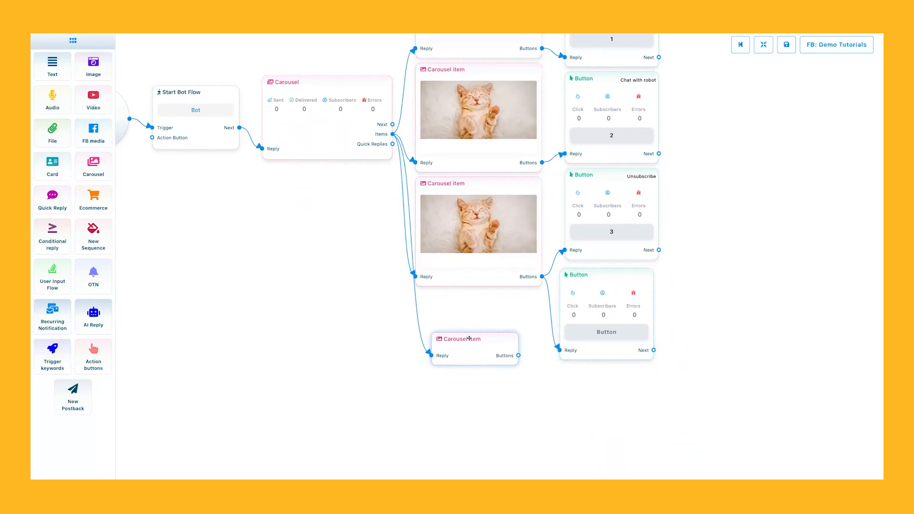
Step: Open the third carousel item's added button for configuration and choose User phone as its type
double_click(615, 331)
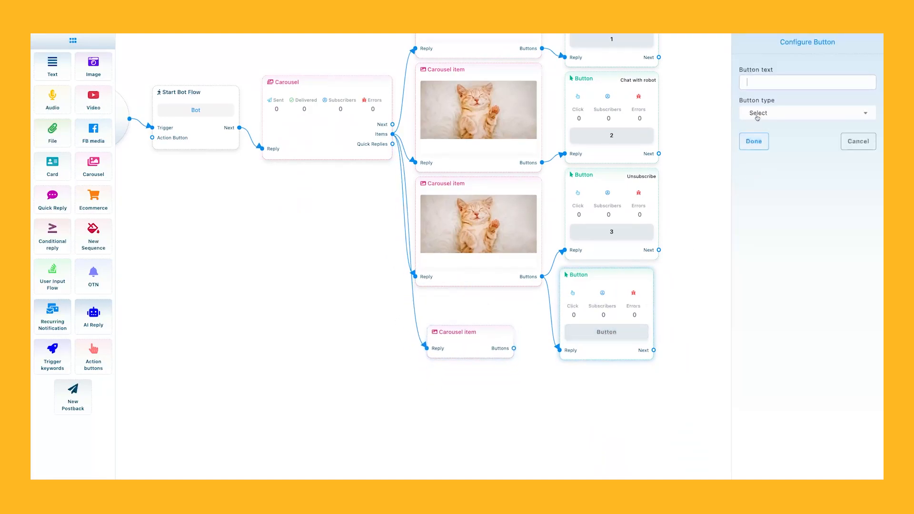
left_click(758, 116)
scroll(772, 190, "down", 3)
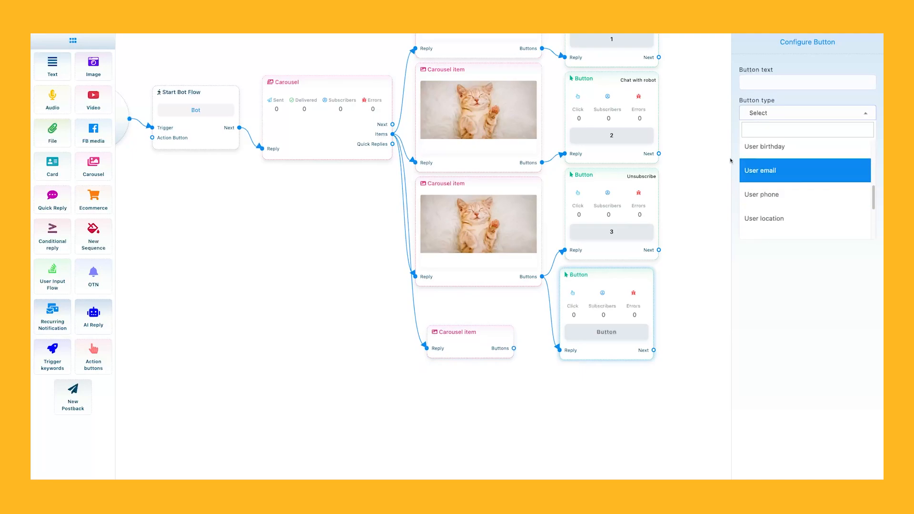
left_click(771, 194)
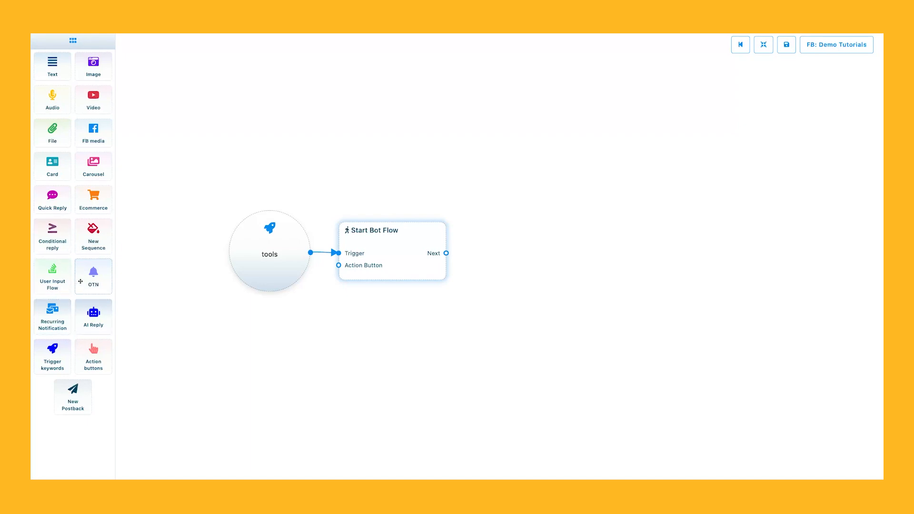
Step: Add OTN, Recurring Notification, Conditional reply and AI Reply blocks to the "tools" flow
left_click_drag(83, 278, 552, 292)
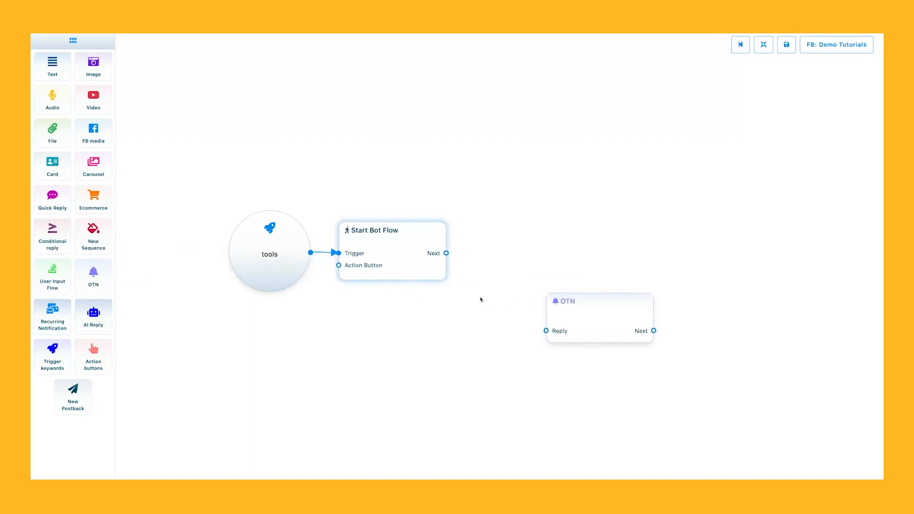
left_click_drag(53, 314, 493, 198)
left_click_drag(36, 229, 439, 133)
left_click_drag(94, 314, 510, 381)
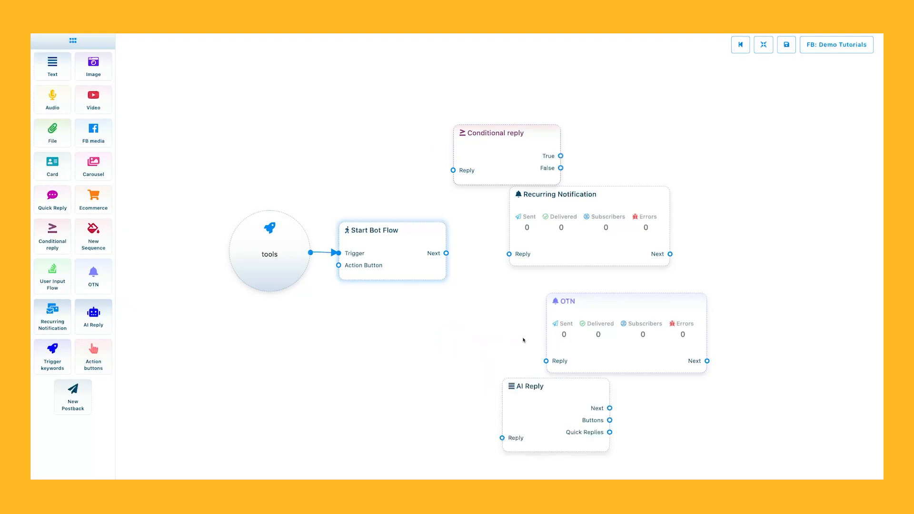
Step: Arrange the Conditional reply, Recurring Notification, OTN and AI Reply blocks in one vertical column beside the start block
left_click_drag(536, 129, 584, 100)
left_click_drag(583, 195, 562, 177)
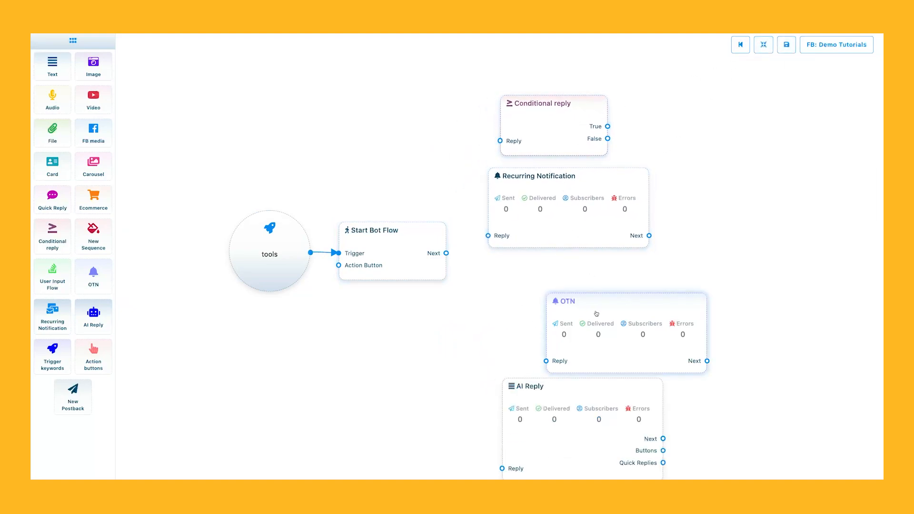
left_click_drag(597, 313, 533, 276)
left_click_drag(542, 428, 530, 393)
left_click_drag(519, 276, 526, 275)
left_click_drag(520, 216, 523, 214)
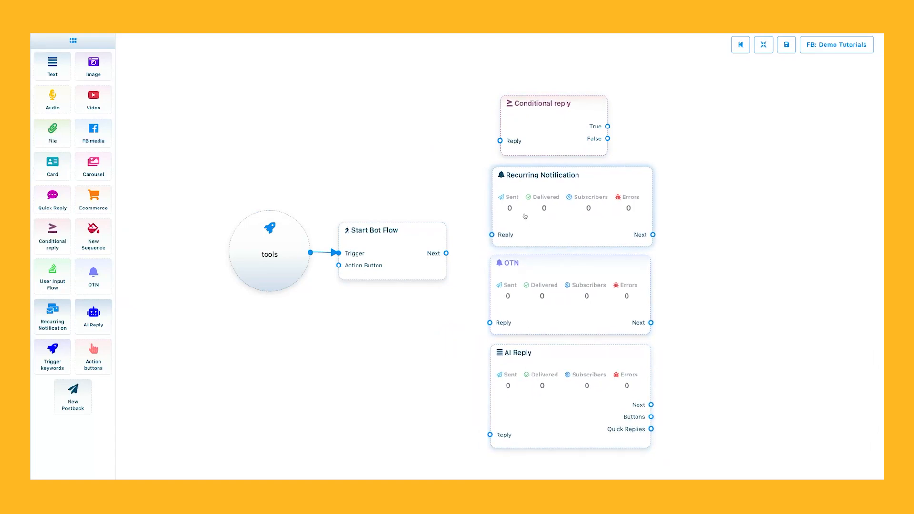
left_click_drag(529, 151, 519, 150)
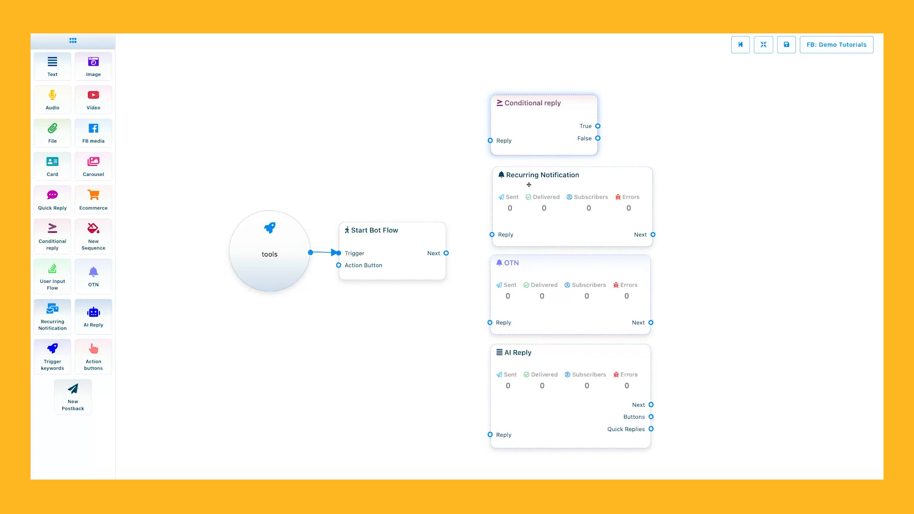
Step: View the Conditional reply block's match, system field and custom field settings, and leave them without applying anything
double_click(522, 145)
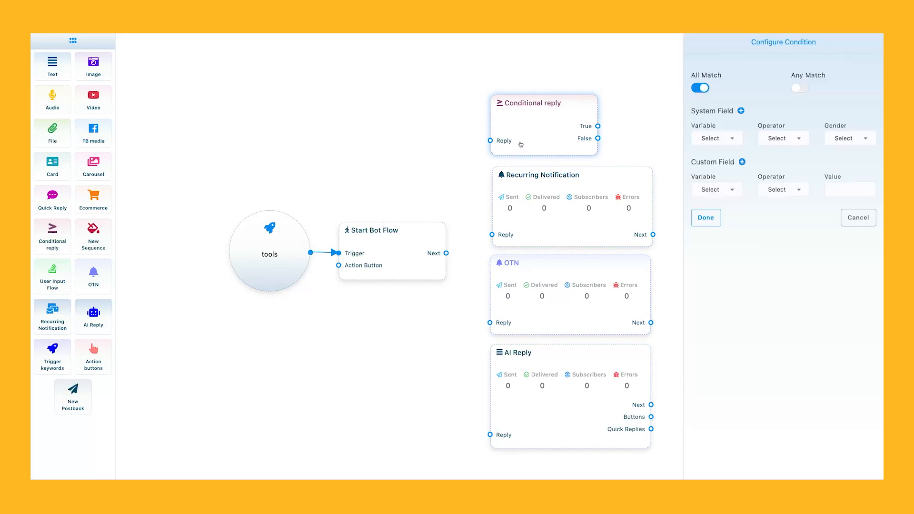
left_click(858, 217)
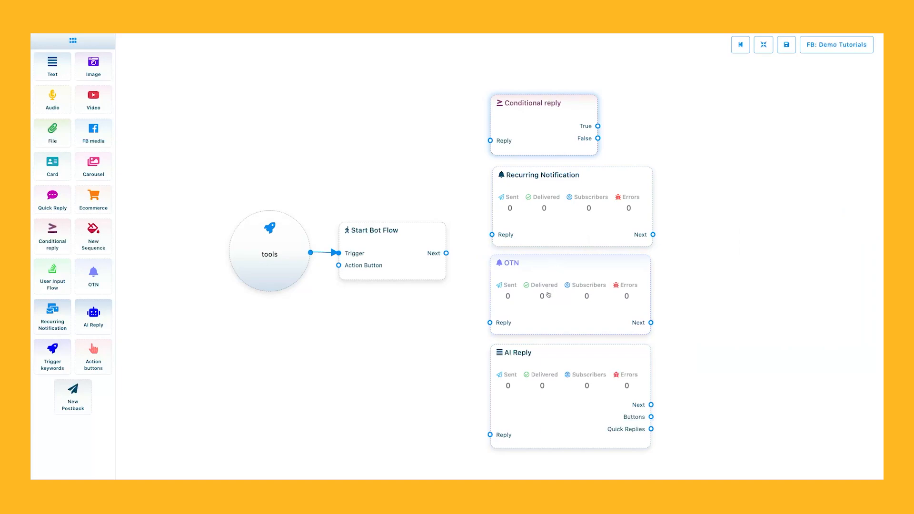